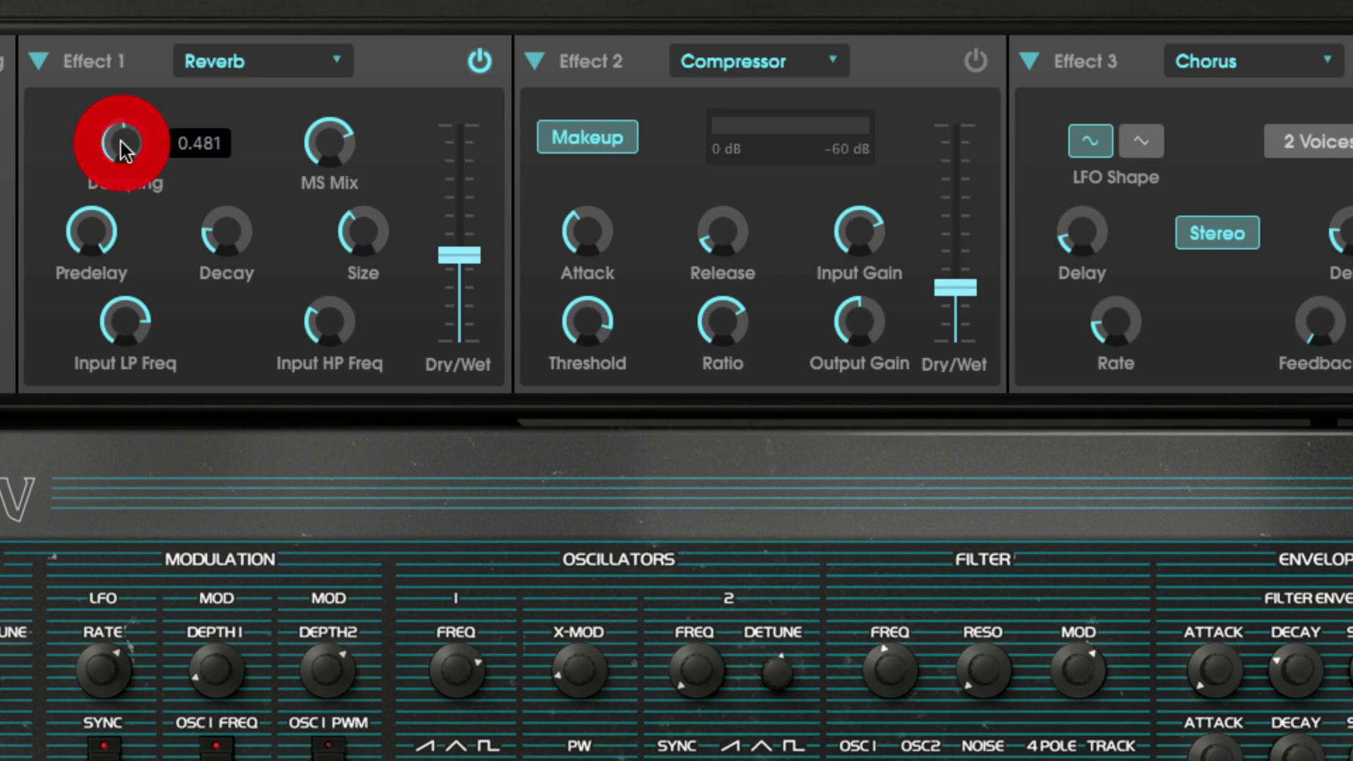
Set the reverb's damping to about 0.48 and Dry/Wet to 0.308, and lower its input LP and HP frequencies.
left_click_drag(121, 141, 121, 141)
left_click_drag(461, 255, 461, 293)
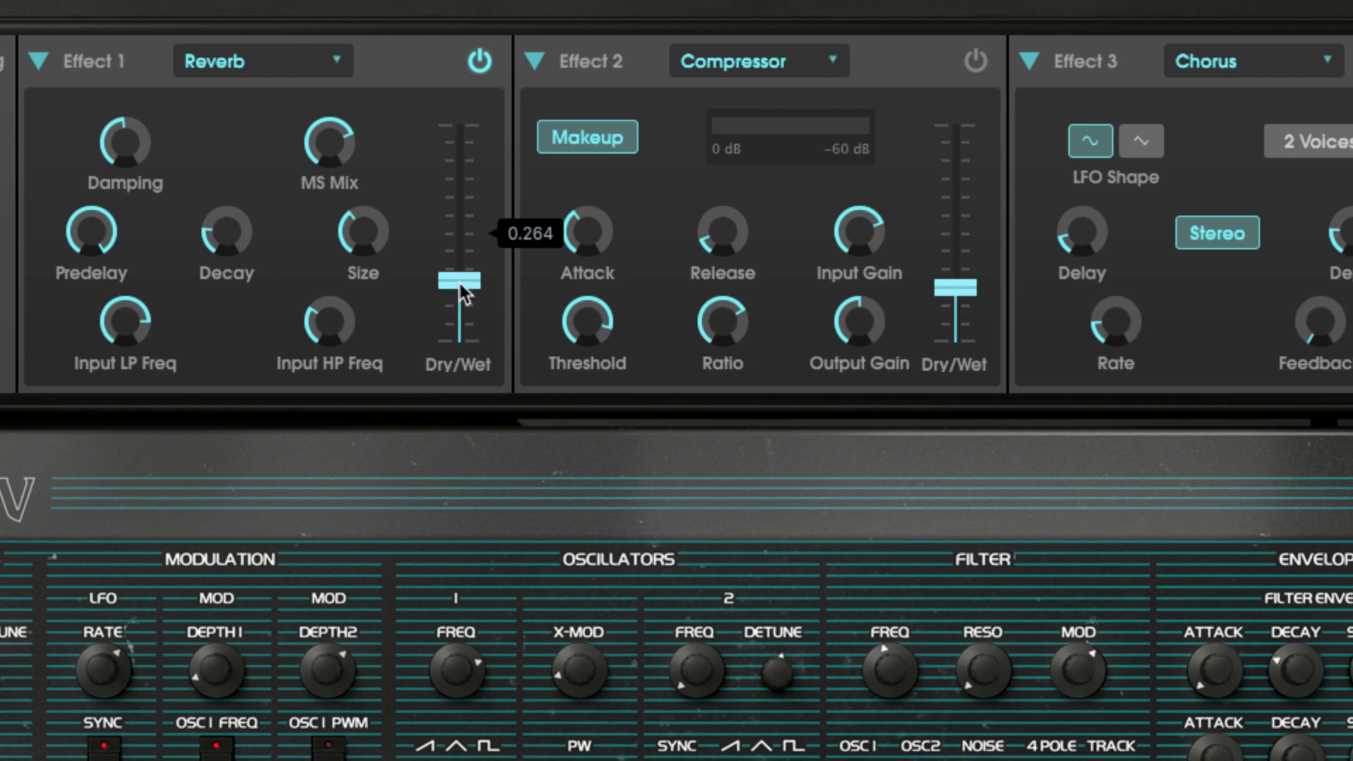
left_click_drag(462, 293, 461, 293)
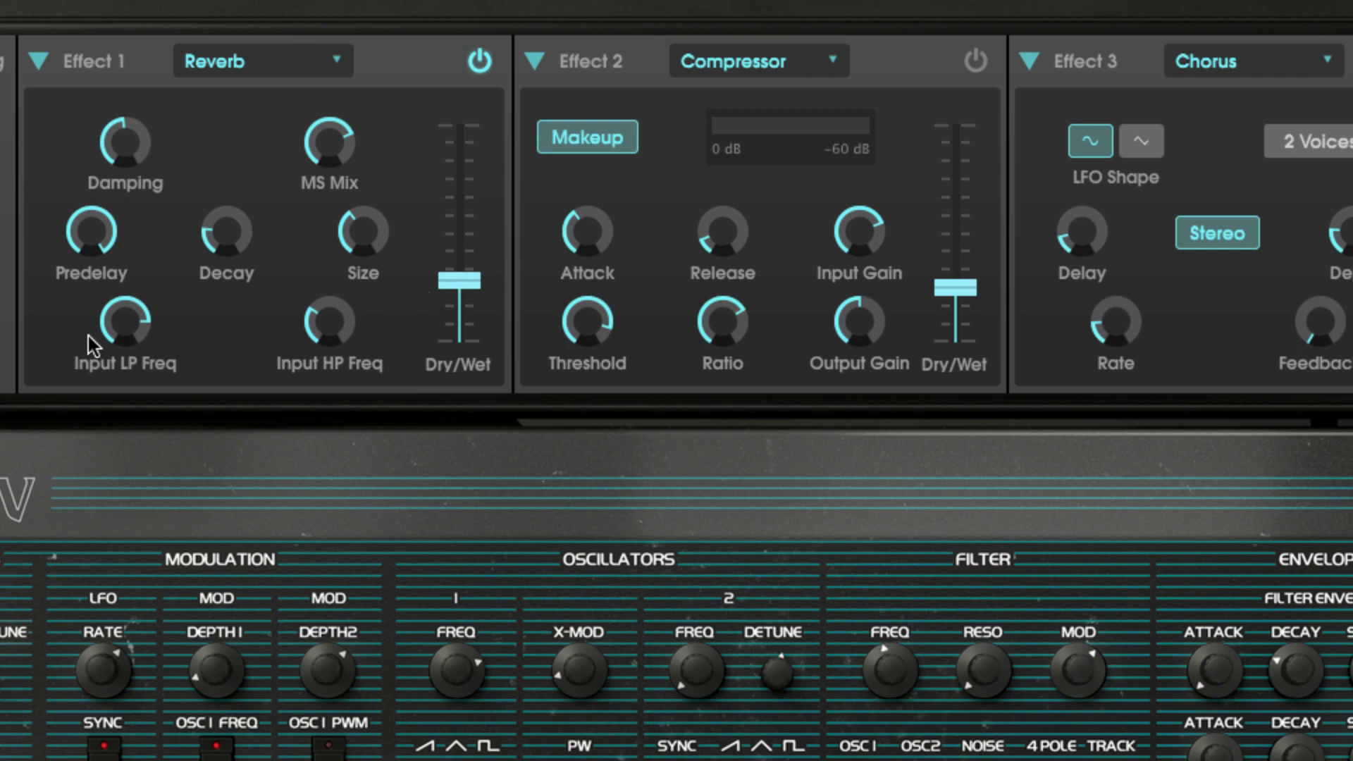
mouse_move(117, 315)
left_mouse_down()
mouse_move(117, 342)
mouse_move(125, 305)
left_mouse_up()
left_click_drag(459, 281, 459, 274)
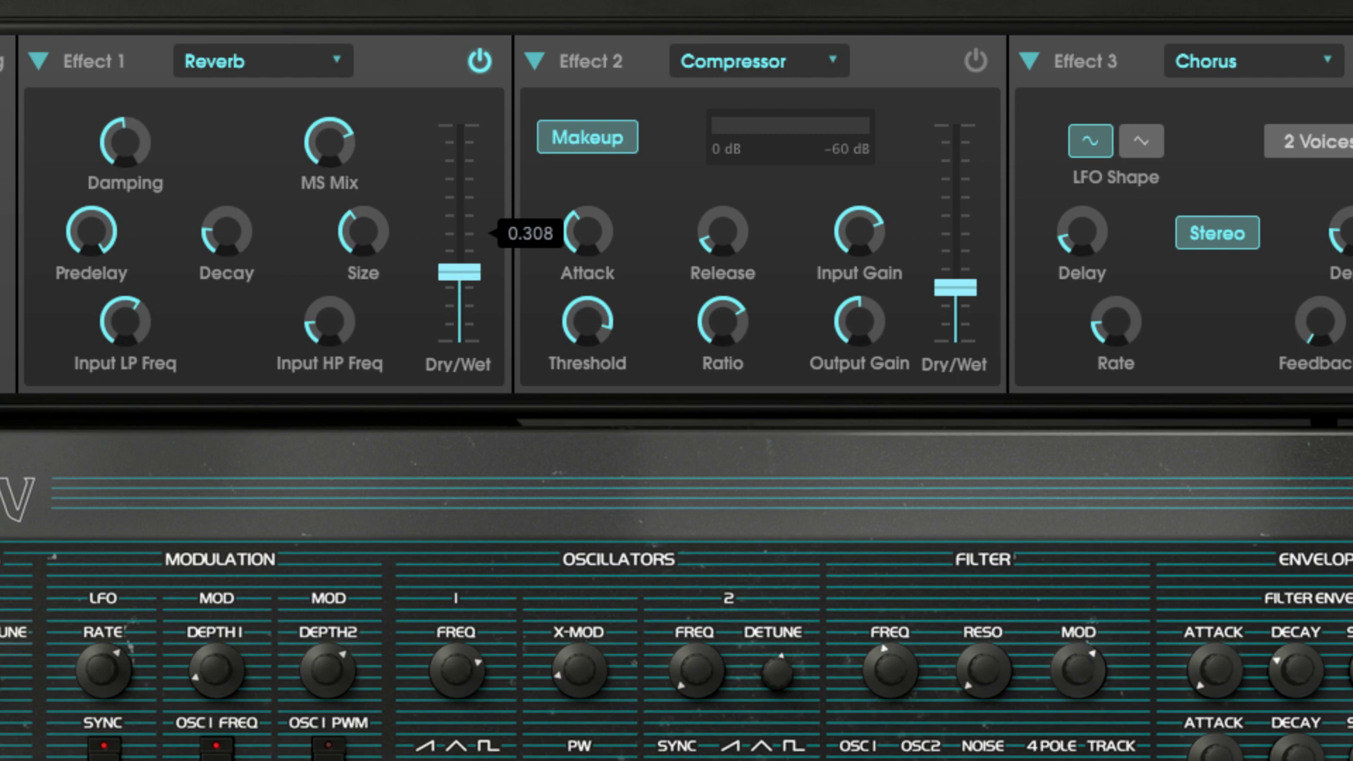
left_click_drag(460, 274, 460, 273)
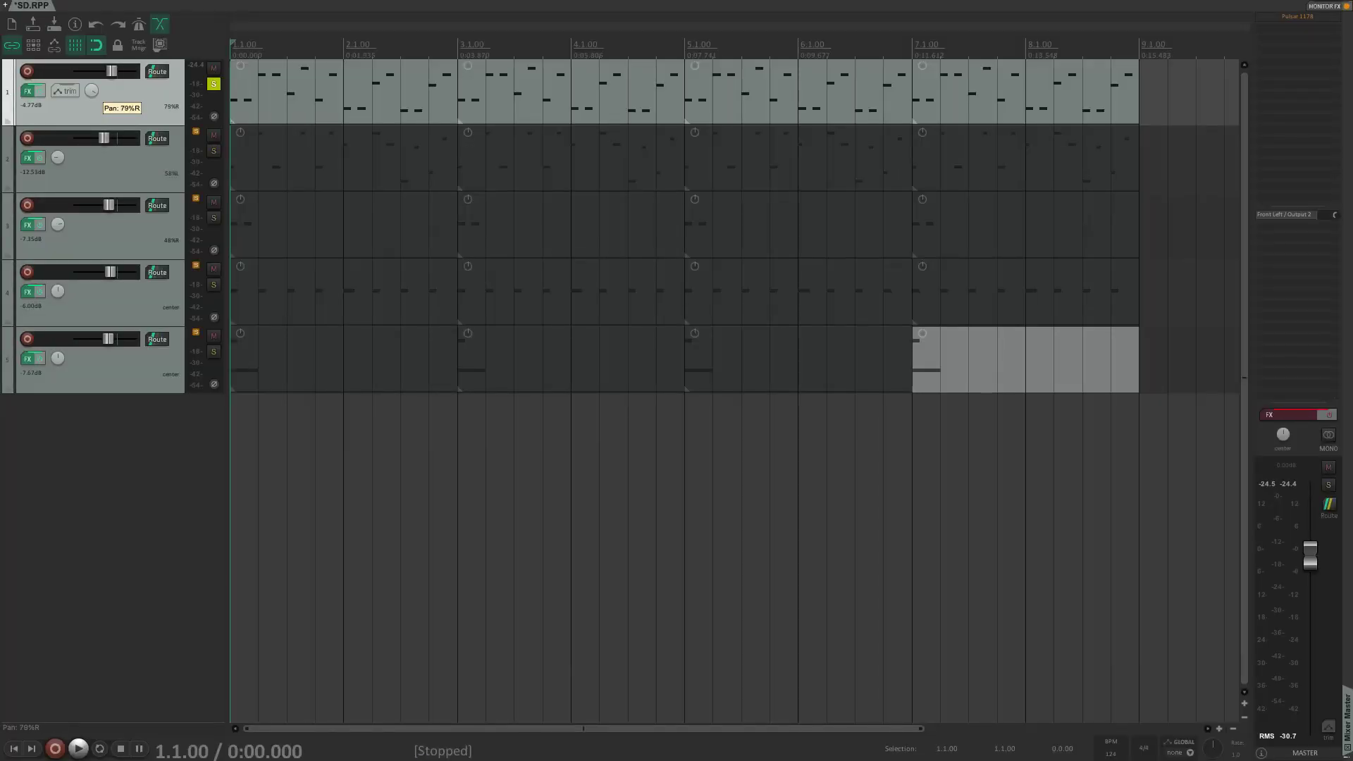
Play back the soloed first track on its own and select the second track.
key("space")
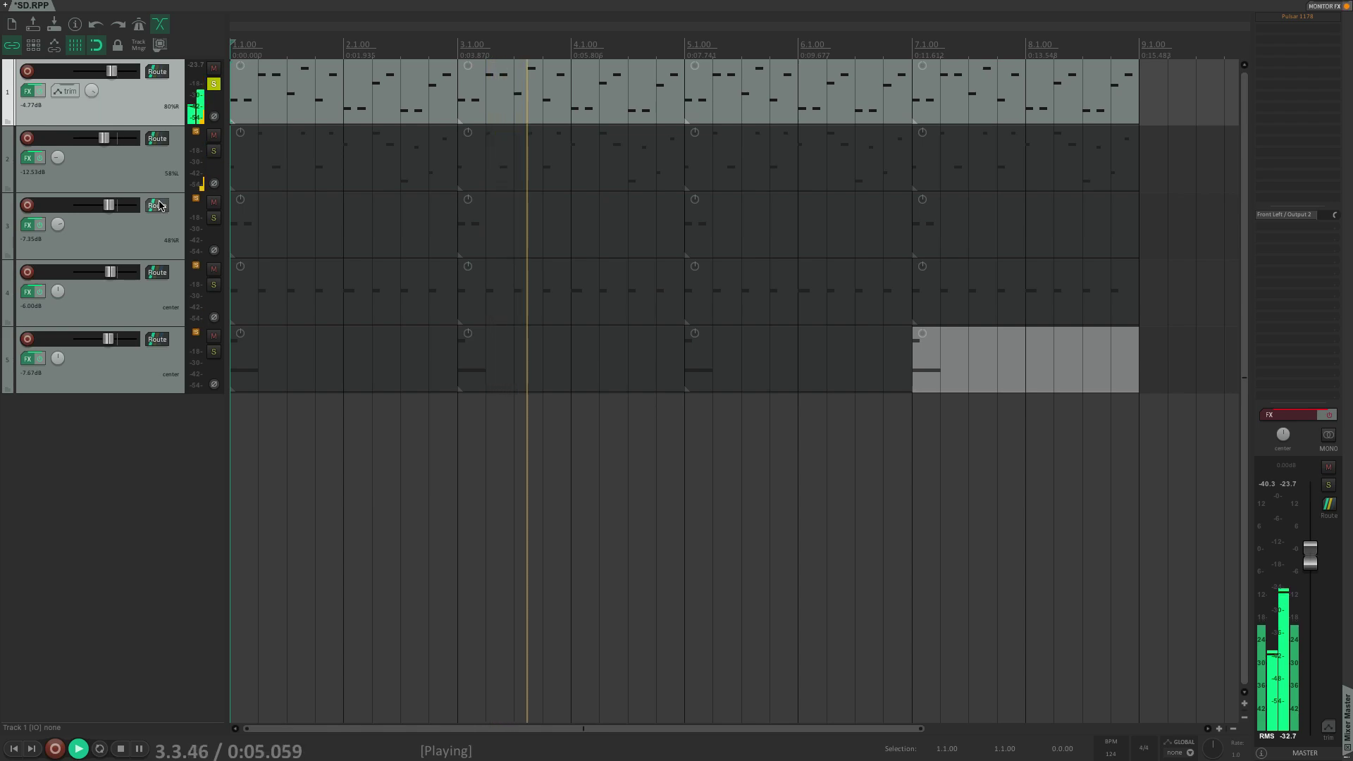
key("space")
left_click(131, 167)
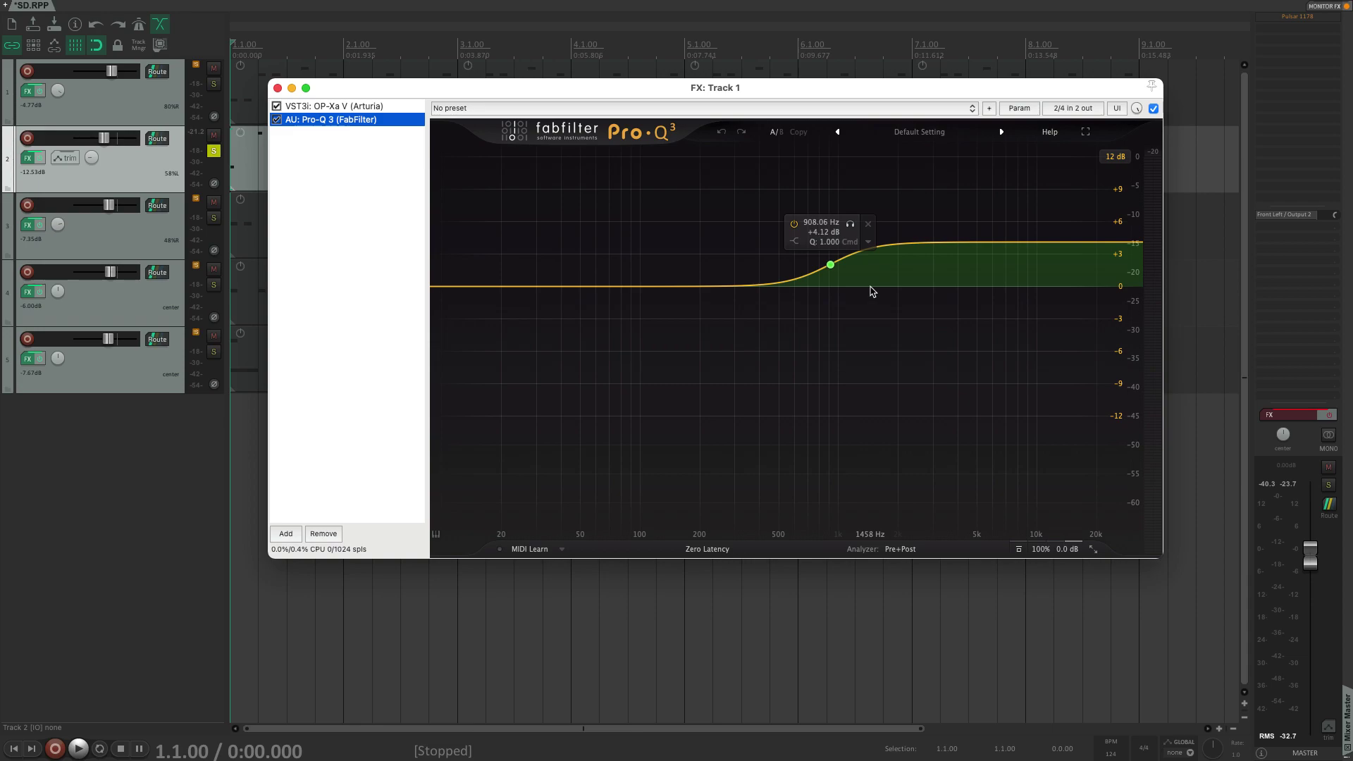
Audition track 1's Pro-Q 3 high-shelf boost and compare the sound with the equalizer bypassed and enabled.
key("space")
key("space")
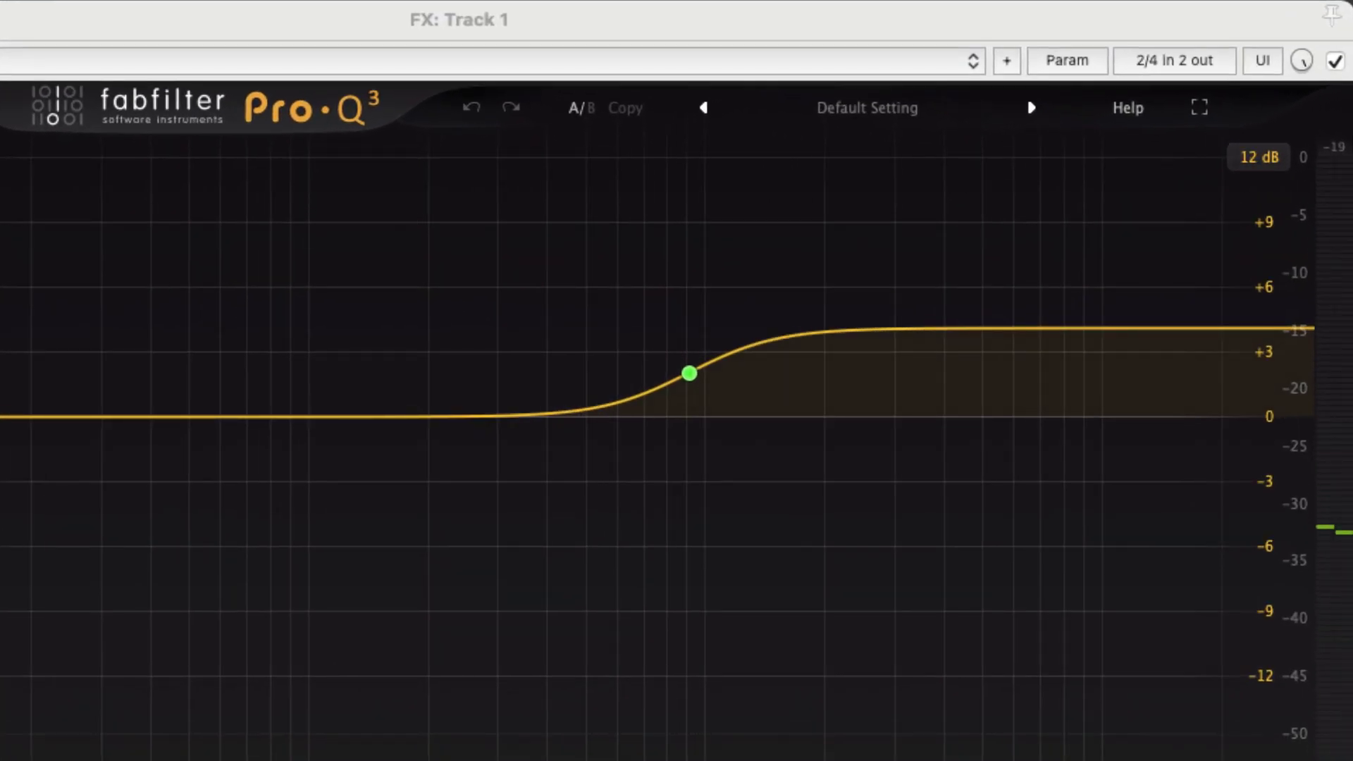
key("space")
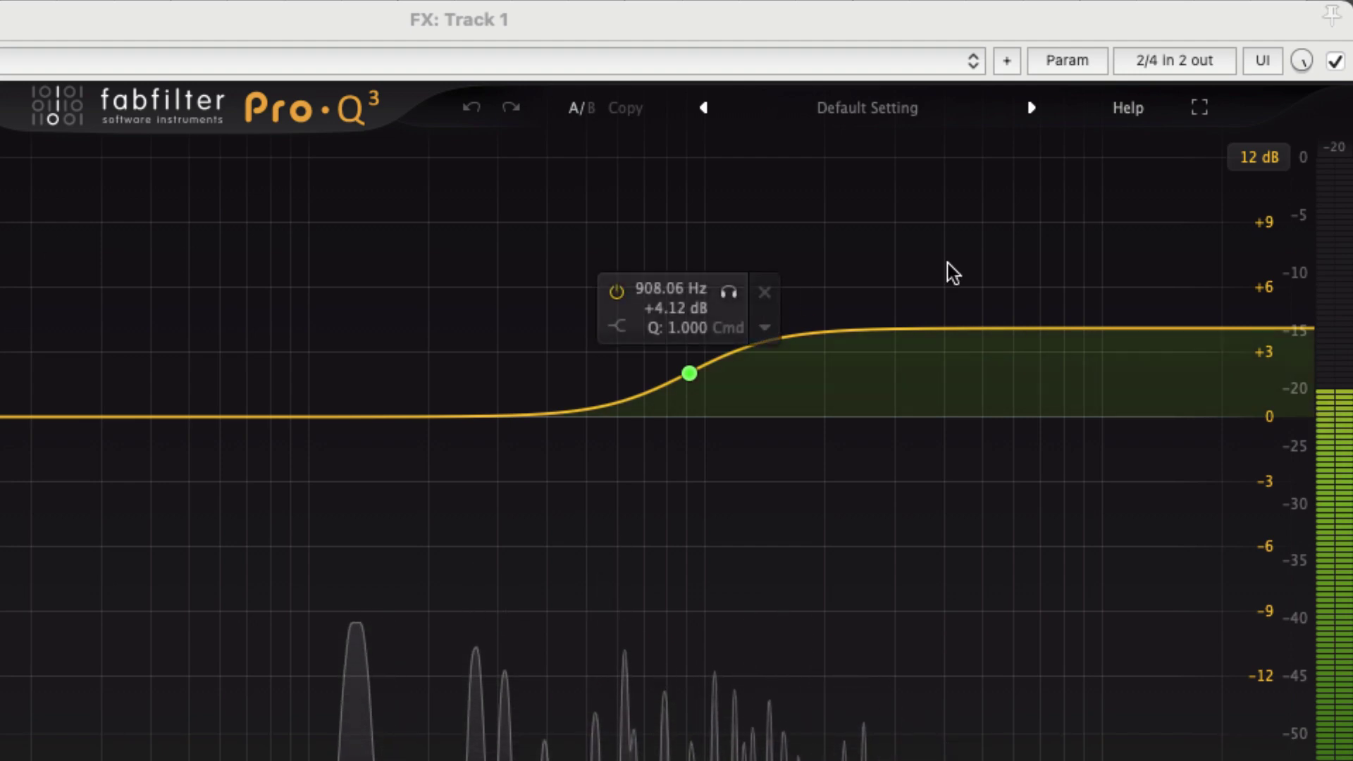
left_click(1335, 60)
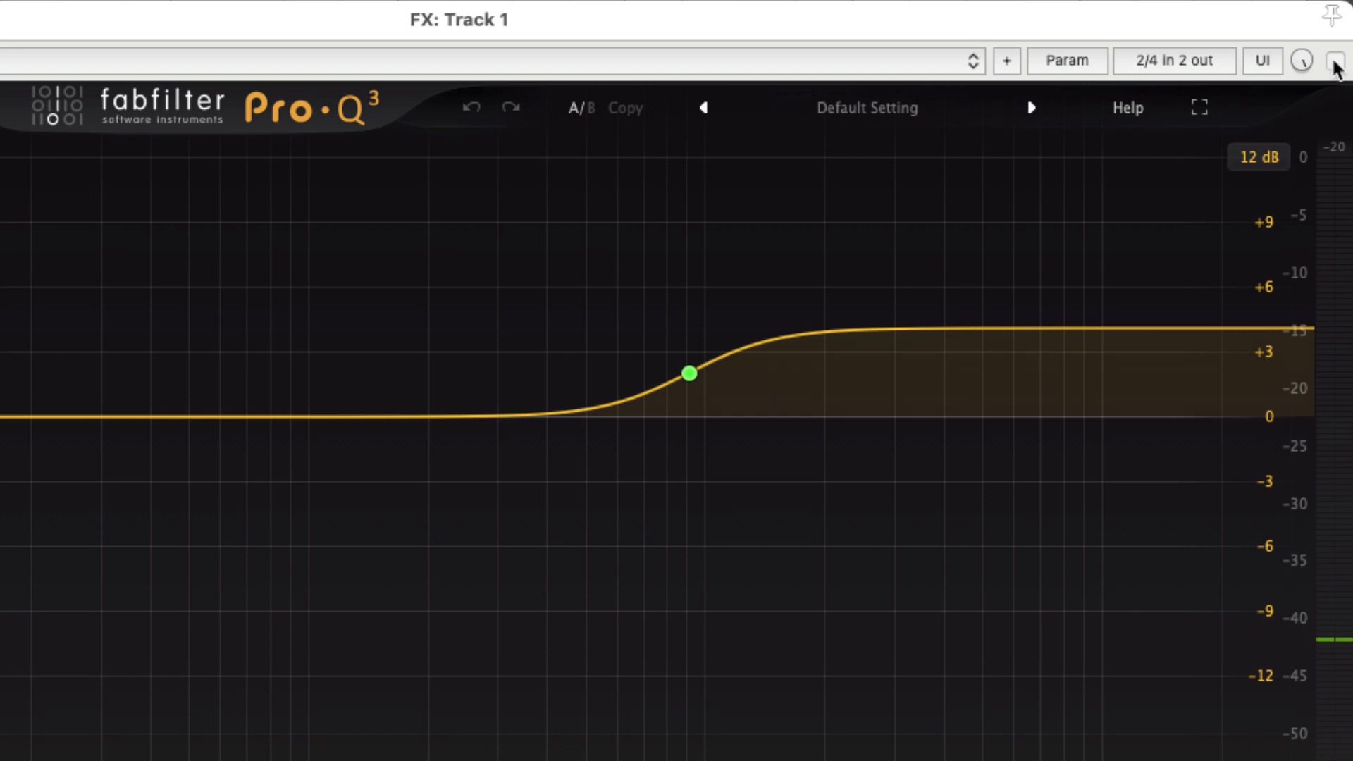
left_click(1334, 61)
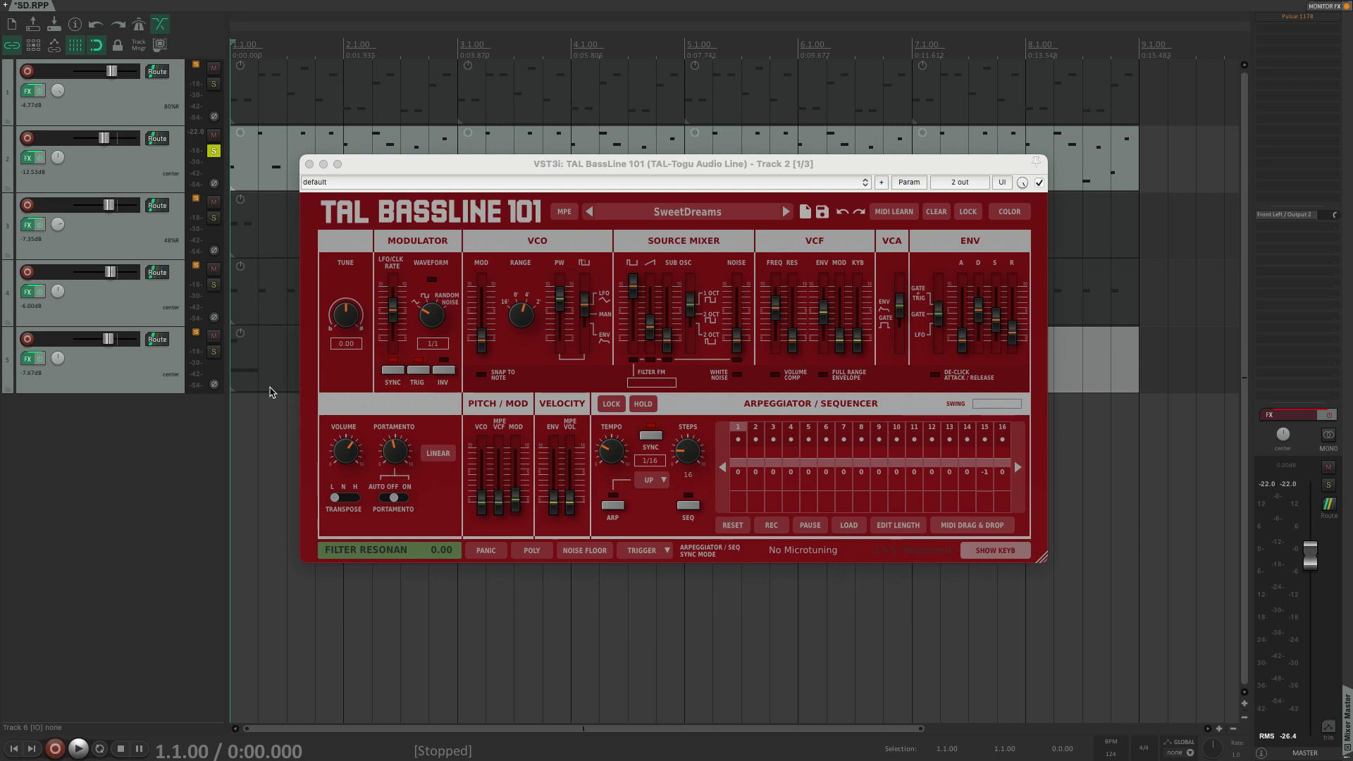
Load the Ordinary Bass preset from the 74L Bass presets into TAL BassLine 101 on track 2.
left_click(703, 214)
mouse_move(656, 395)
mouse_move(831, 311)
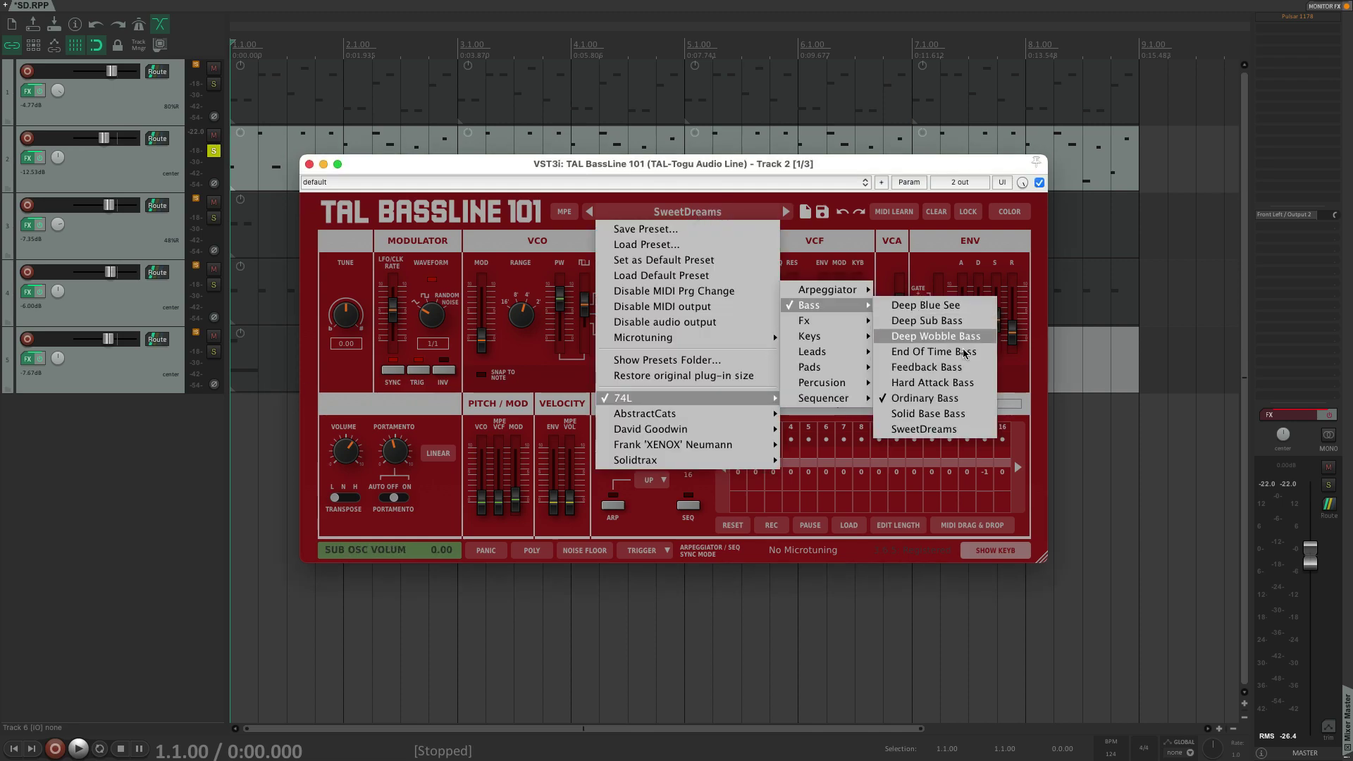
left_click(953, 403)
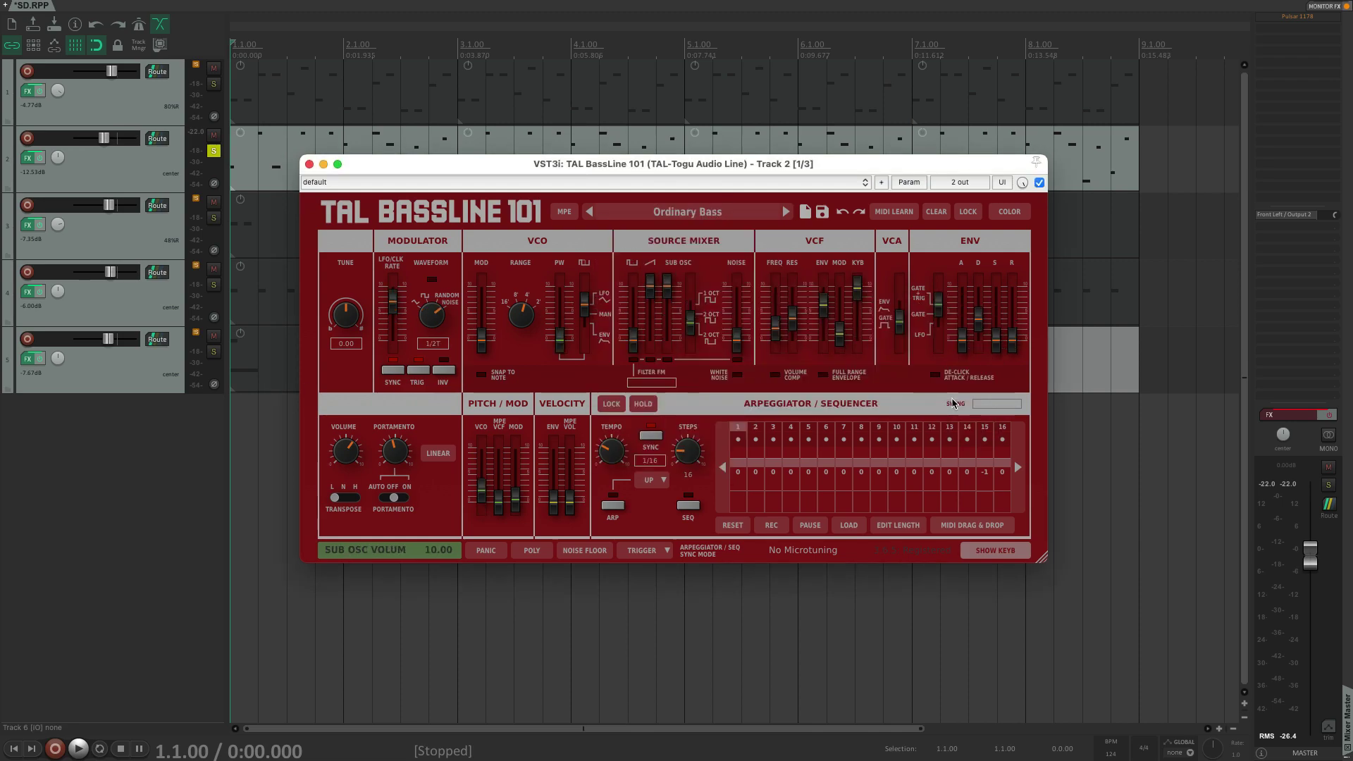
During playback, set the sub oscillator to 0, favour the pulse wave over the sawtooth, and set the VCO range to 4'.
key("space")
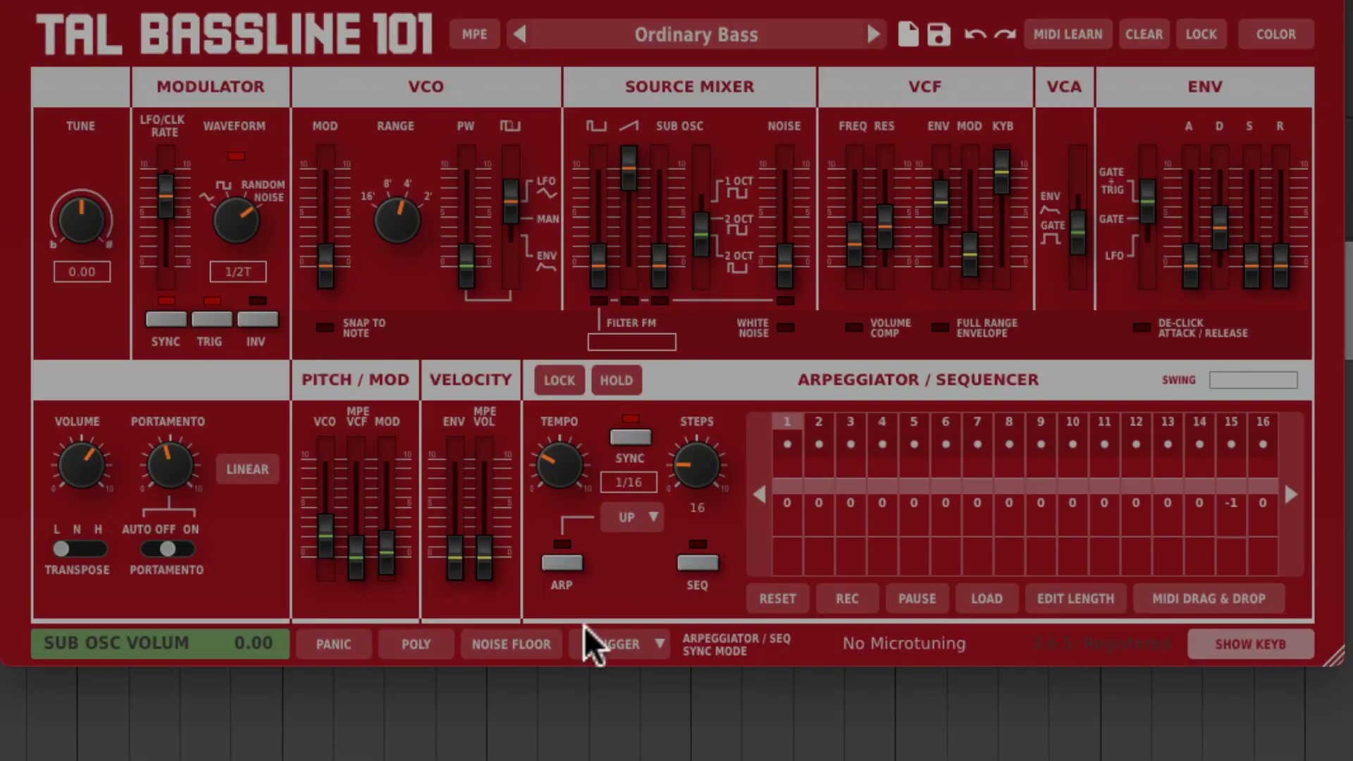
left_click(574, 695)
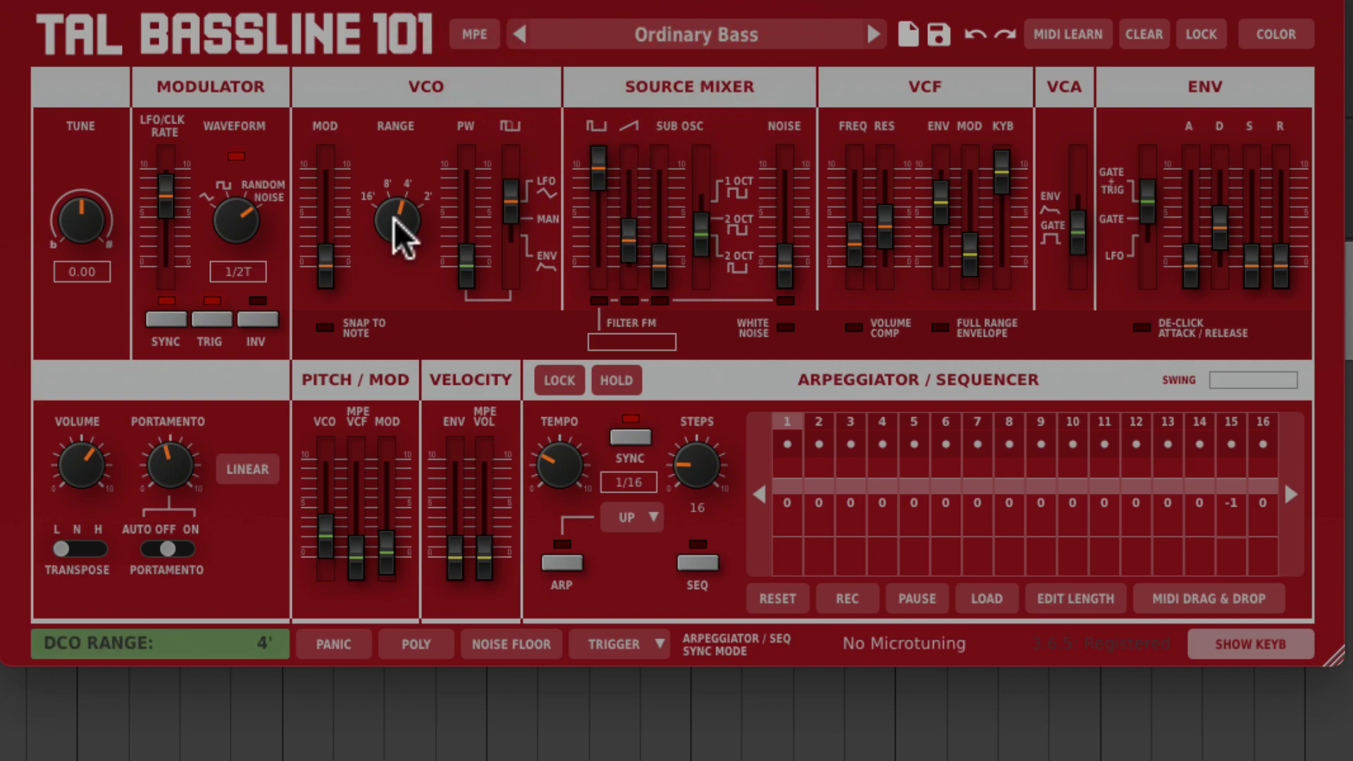
mouse_move(393, 218)
left_mouse_down()
mouse_move(405, 188)
mouse_move(396, 220)
left_mouse_up()
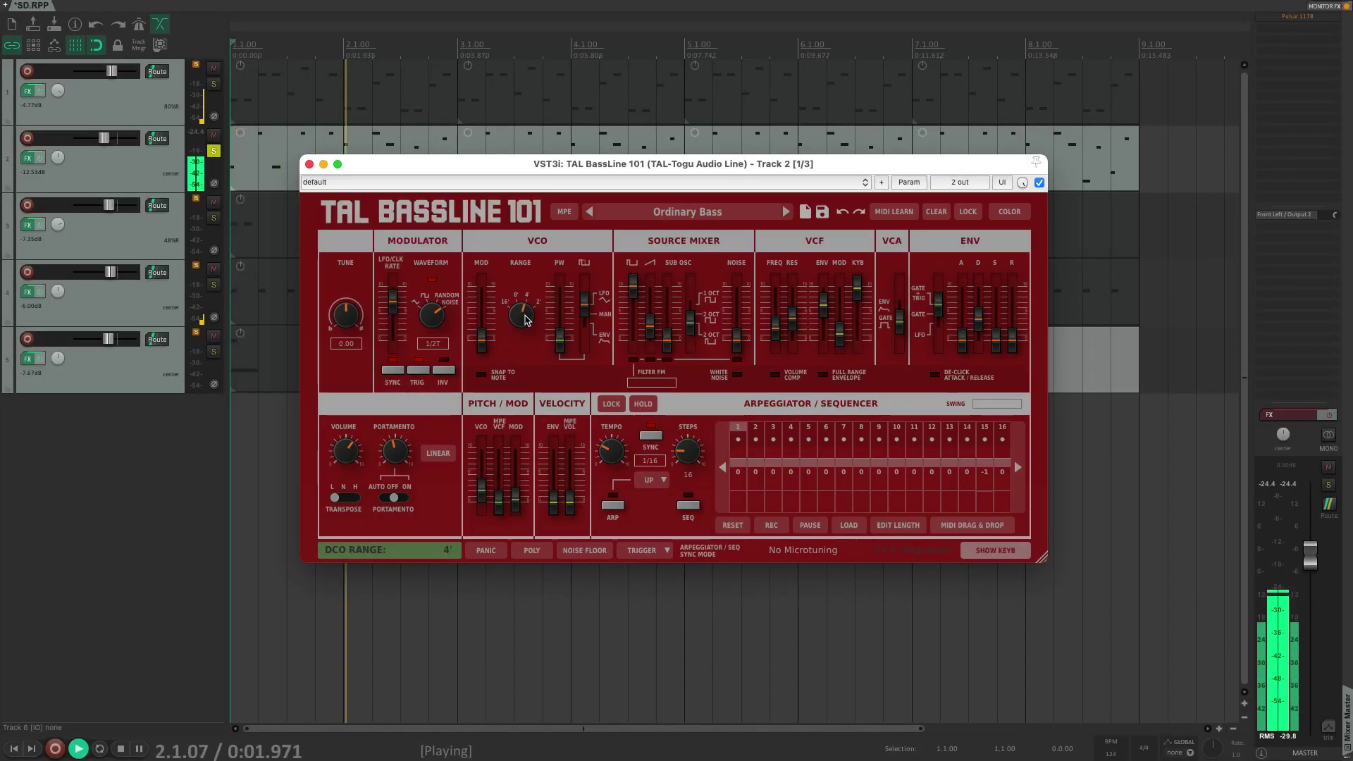
key("space")
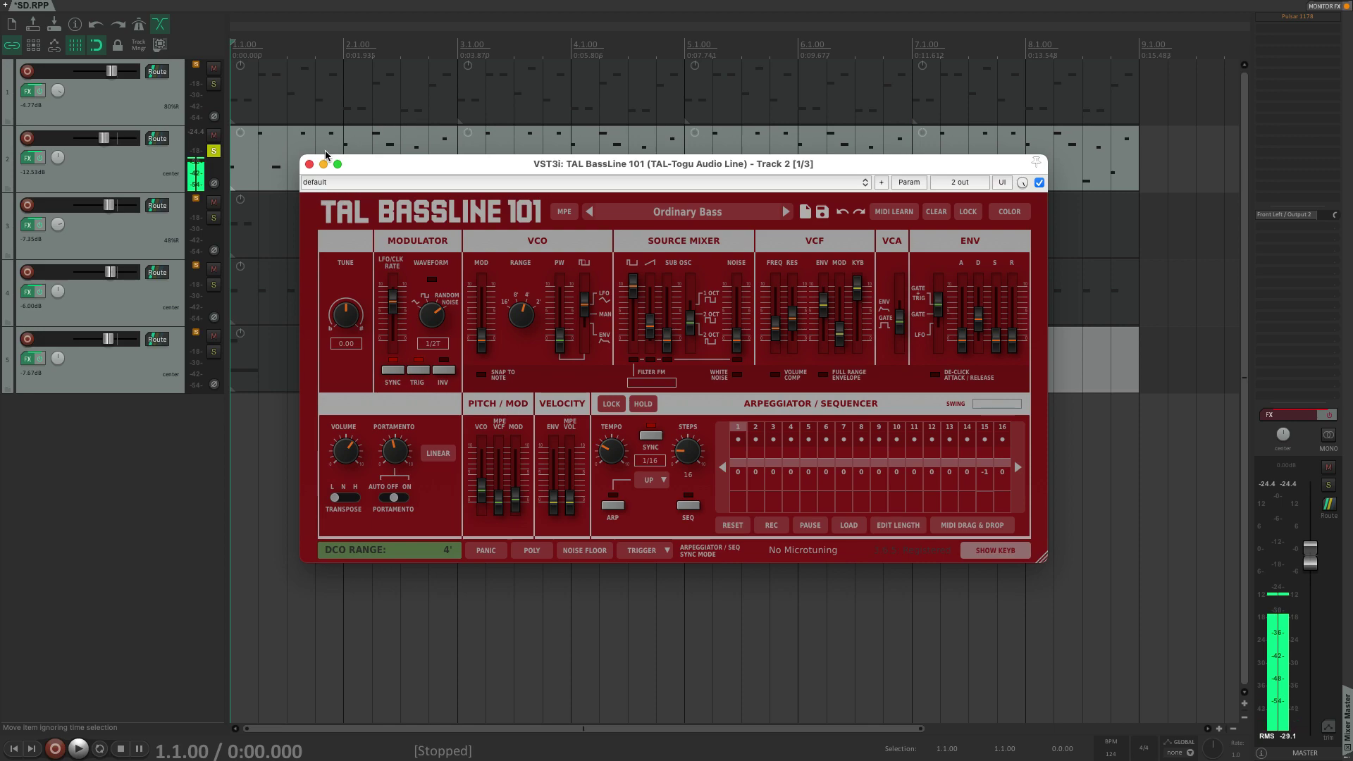
Examine the notes in track 2's first MIDI item and play the part back.
double_click(264, 145)
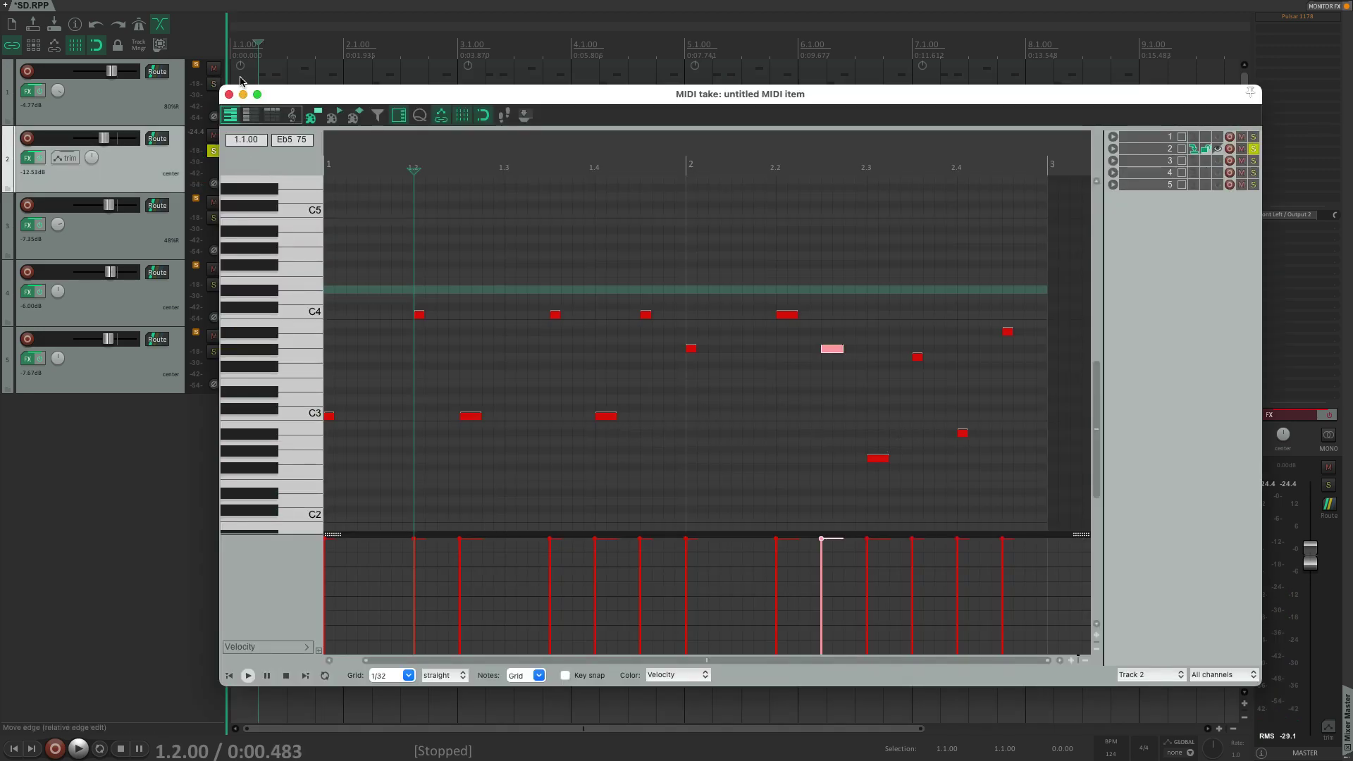
left_click(229, 95)
key("space")
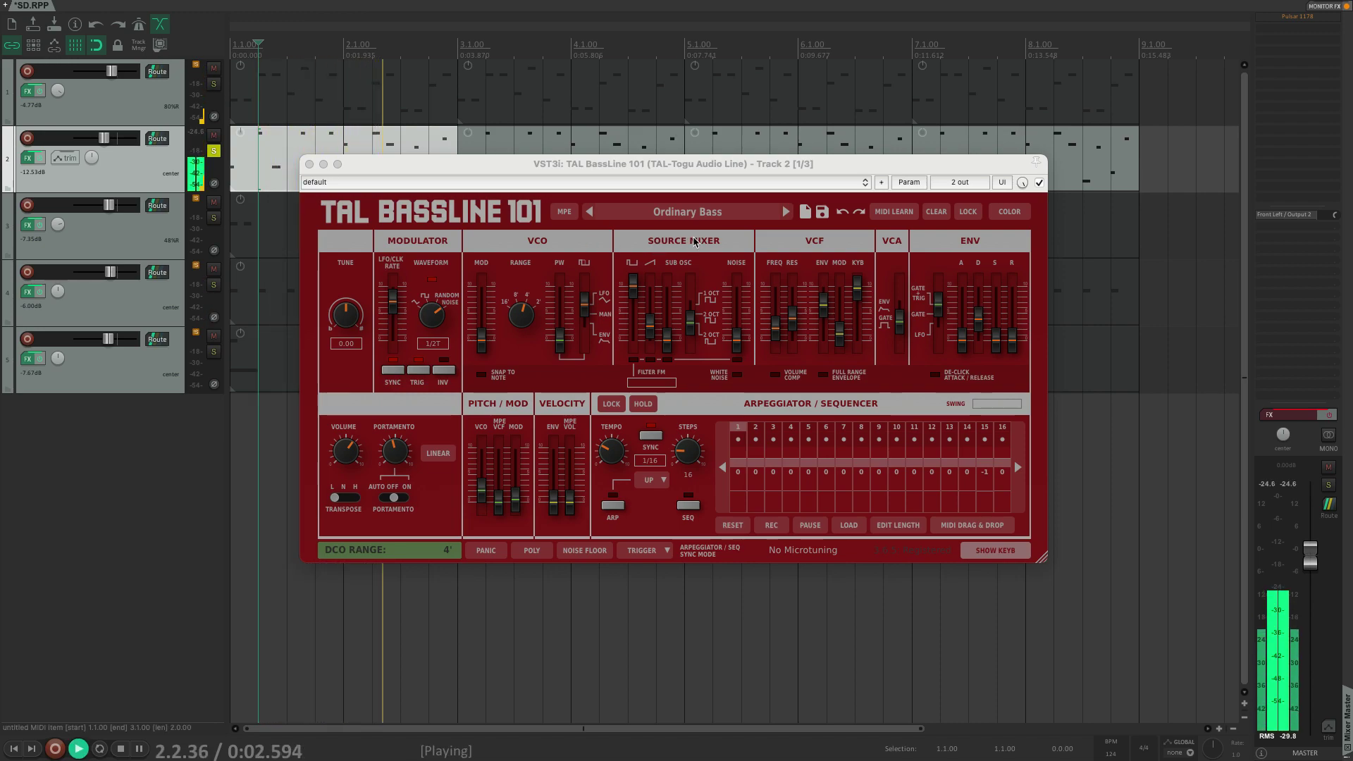
key("space")
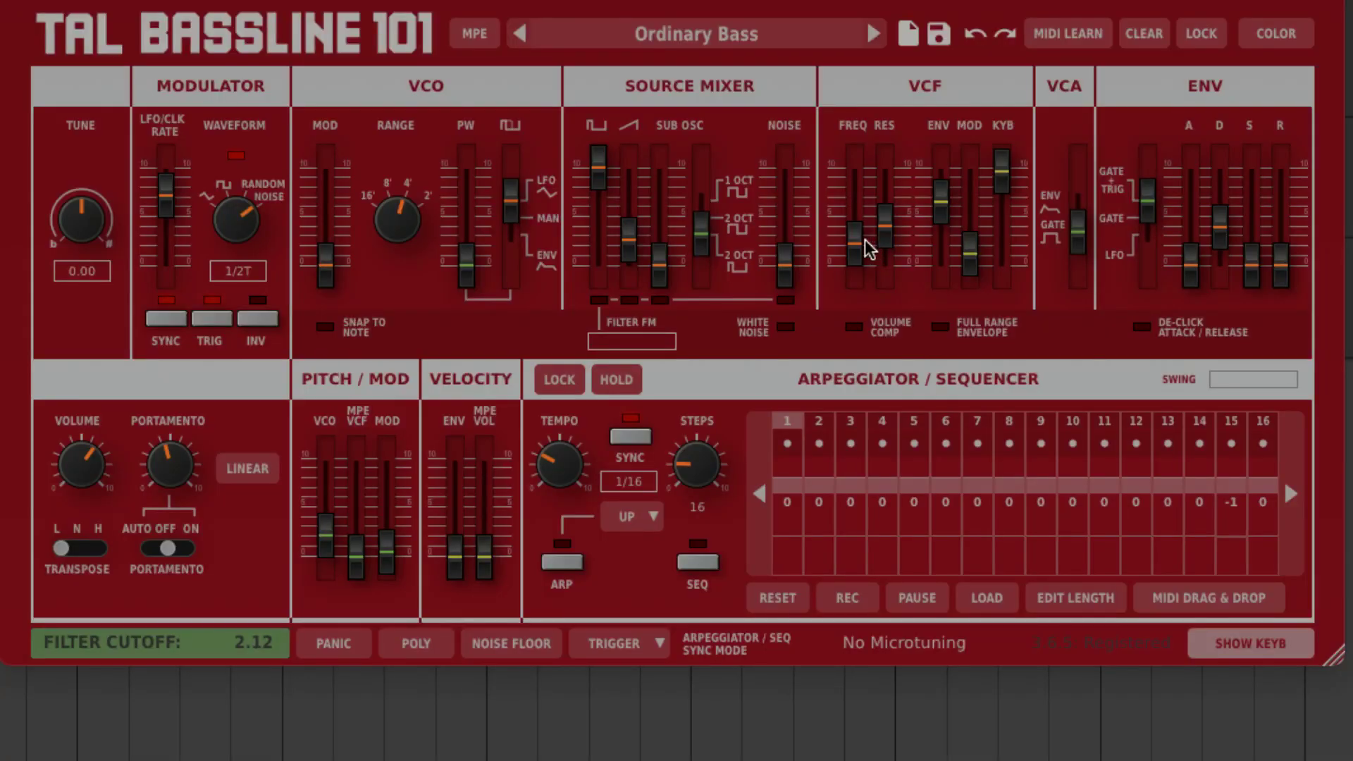
Open up the VCF with a higher cutoff and no resonance, and switch the VCA mode to Env.
left_click_drag(857, 248, 870, 408)
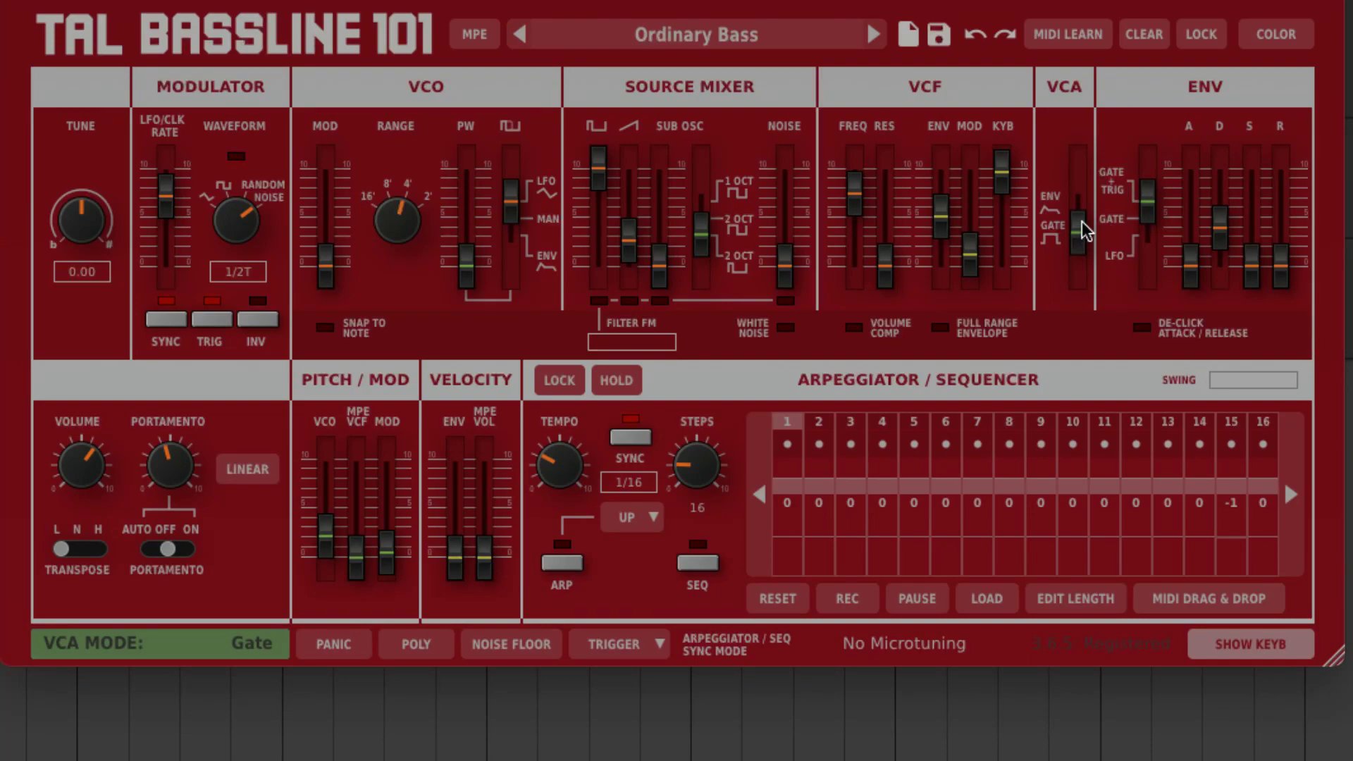
left_click_drag(1085, 233, 1089, 185)
left_click_drag(1076, 248, 1085, 151)
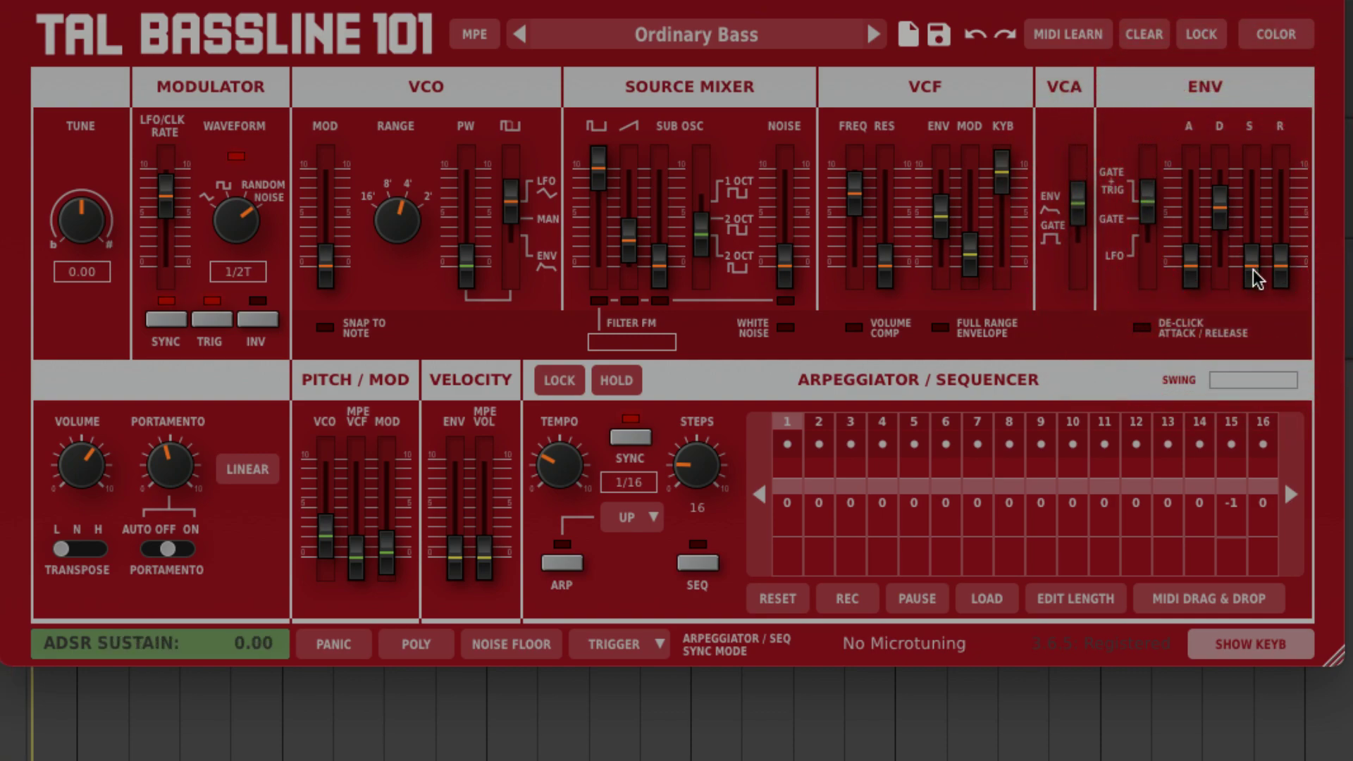
Set the envelope's sustain to 3.16 and its release to about 1.09.
left_click_drag(1254, 270, 1255, 240)
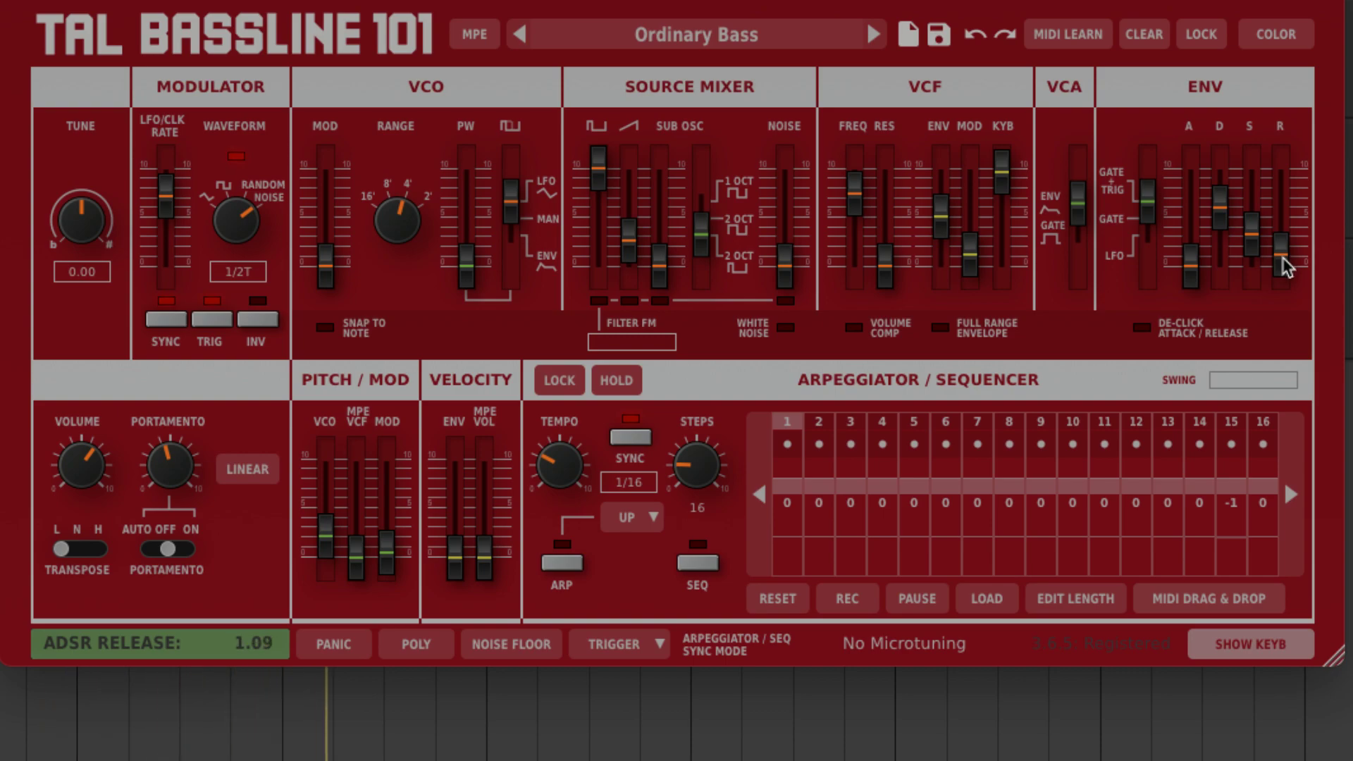
left_click_drag(1284, 266, 1284, 264)
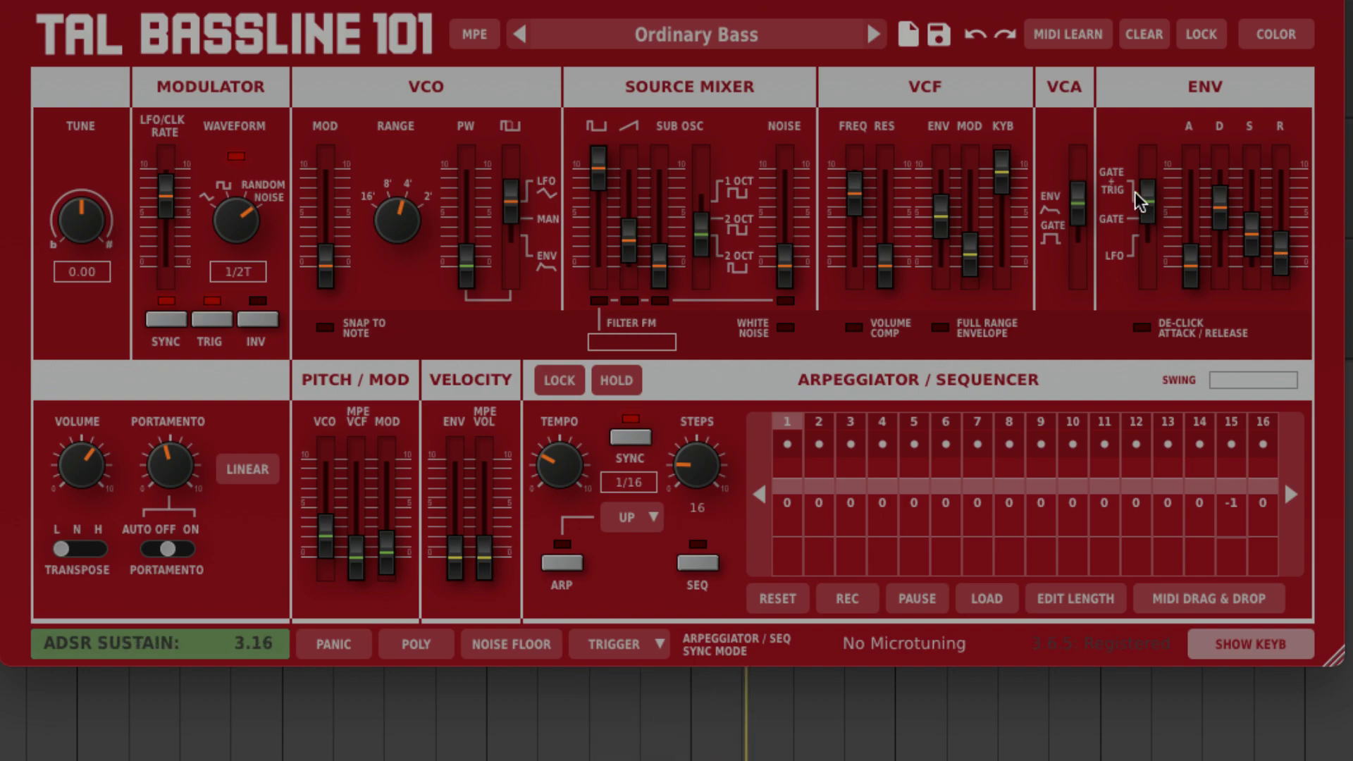
Reduce the filter's keyboard tracking and turn its modulation down to 0.
left_click_drag(1012, 171, 1028, 334)
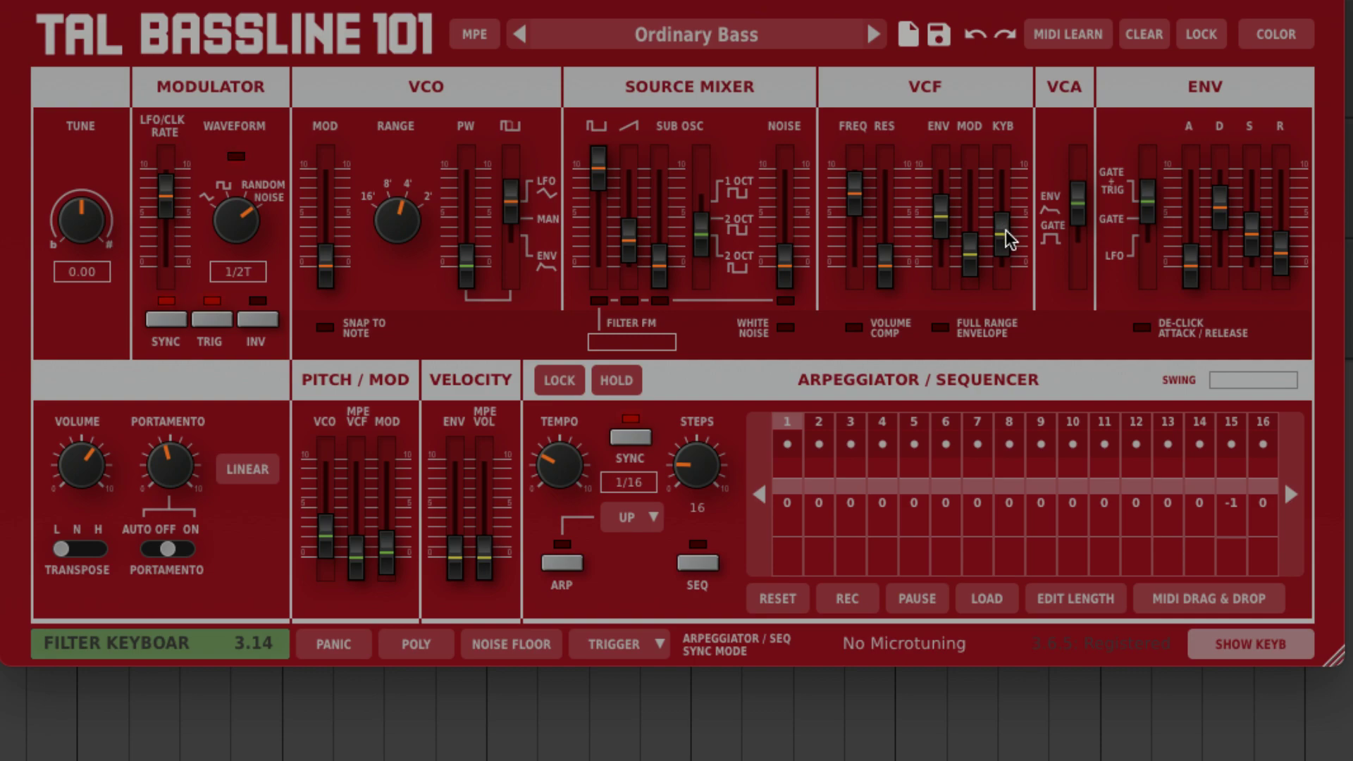
left_click(1011, 248)
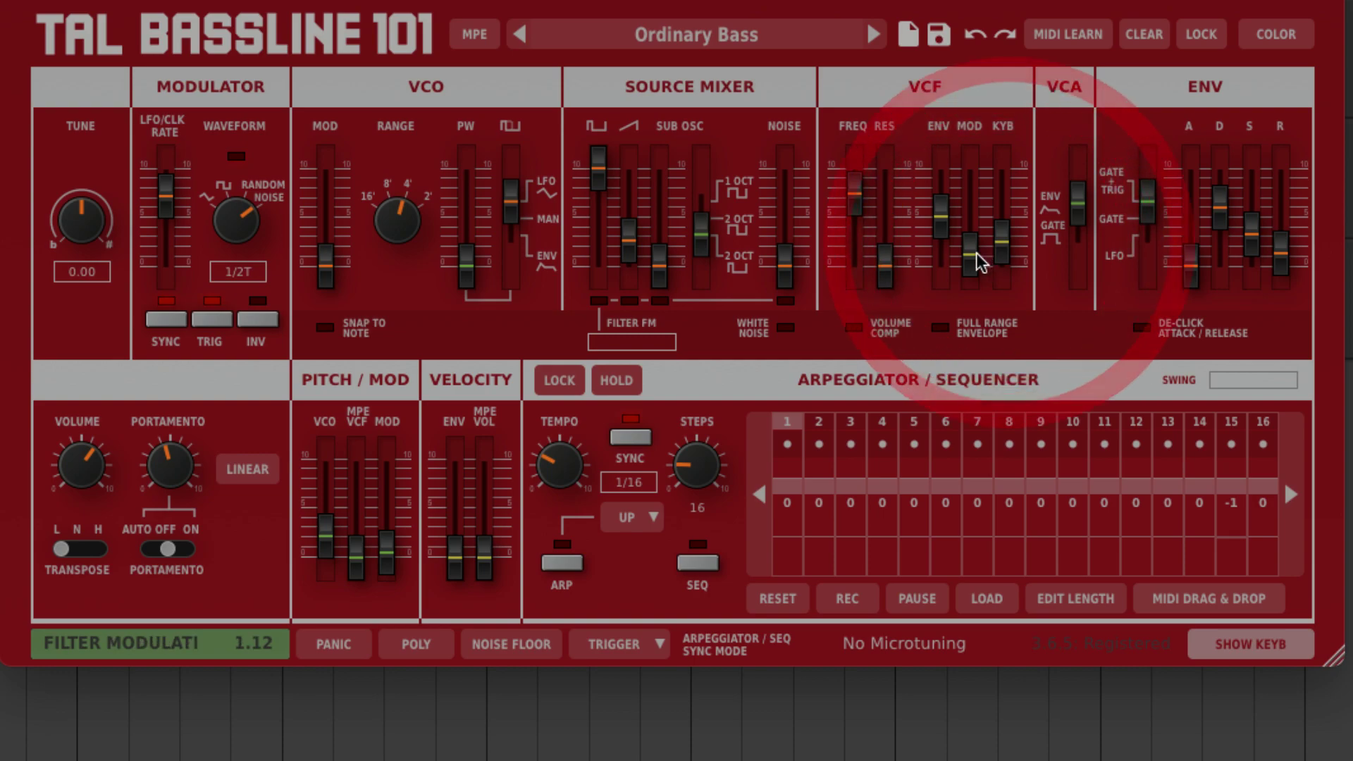
left_click_drag(972, 256, 985, 346)
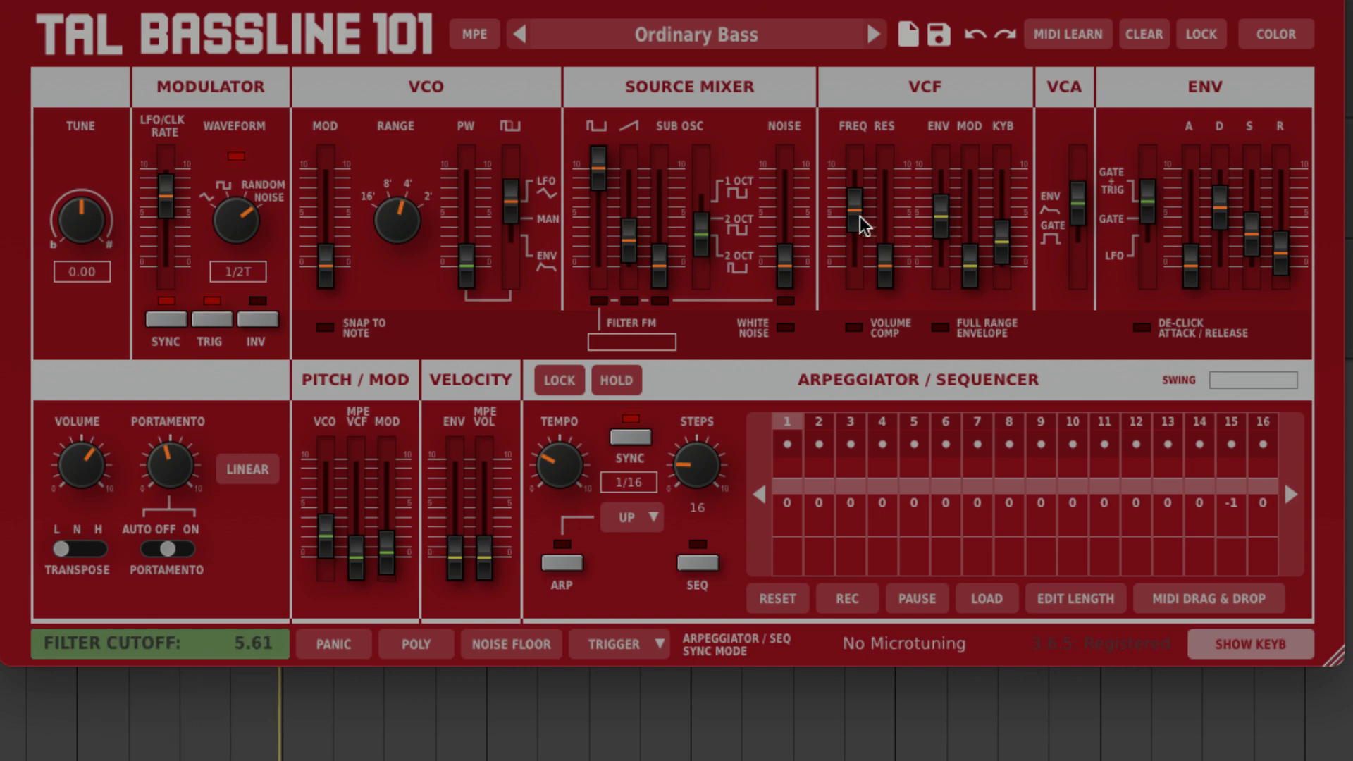
Lower the filter cutoff to about 5.6 and set the filter envelope amount to about 5.4.
left_click_drag(859, 194, 860, 224)
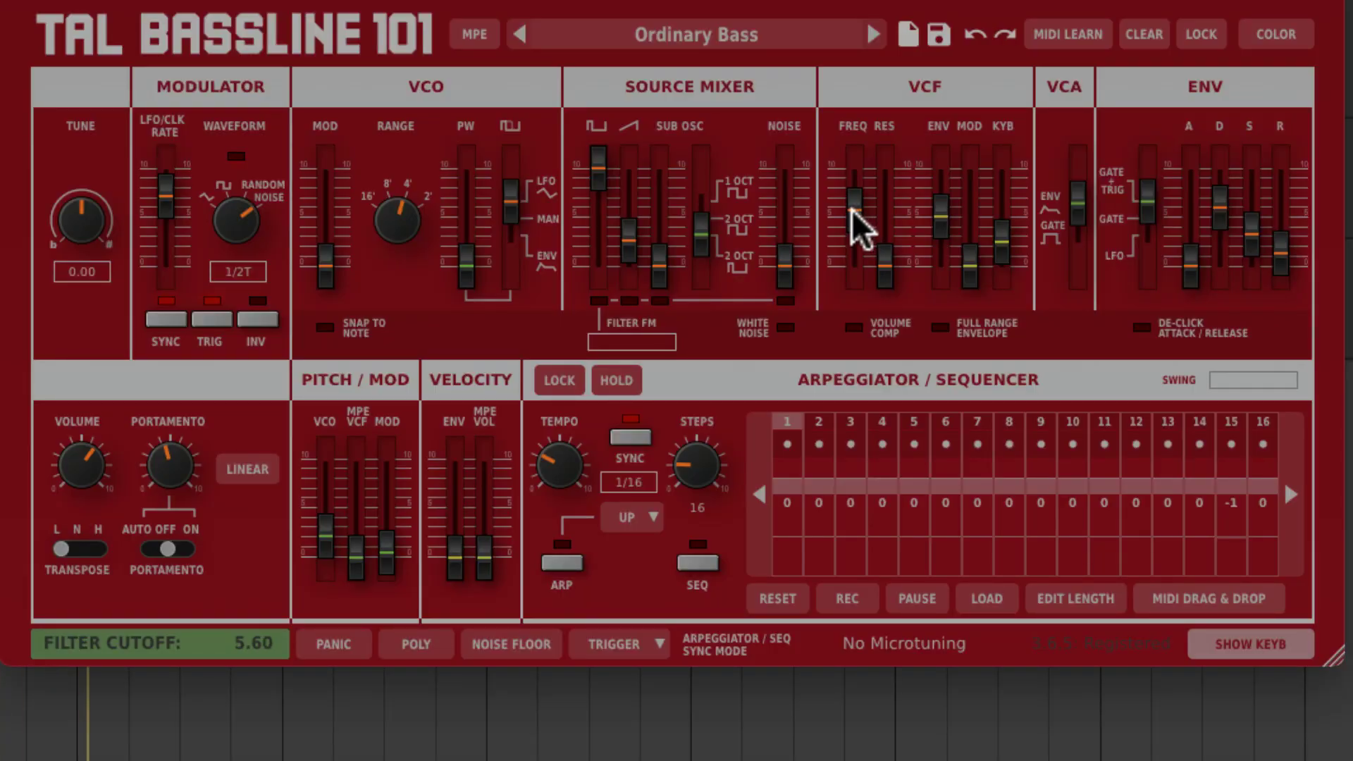
left_click_drag(851, 210, 854, 219)
left_click(941, 216)
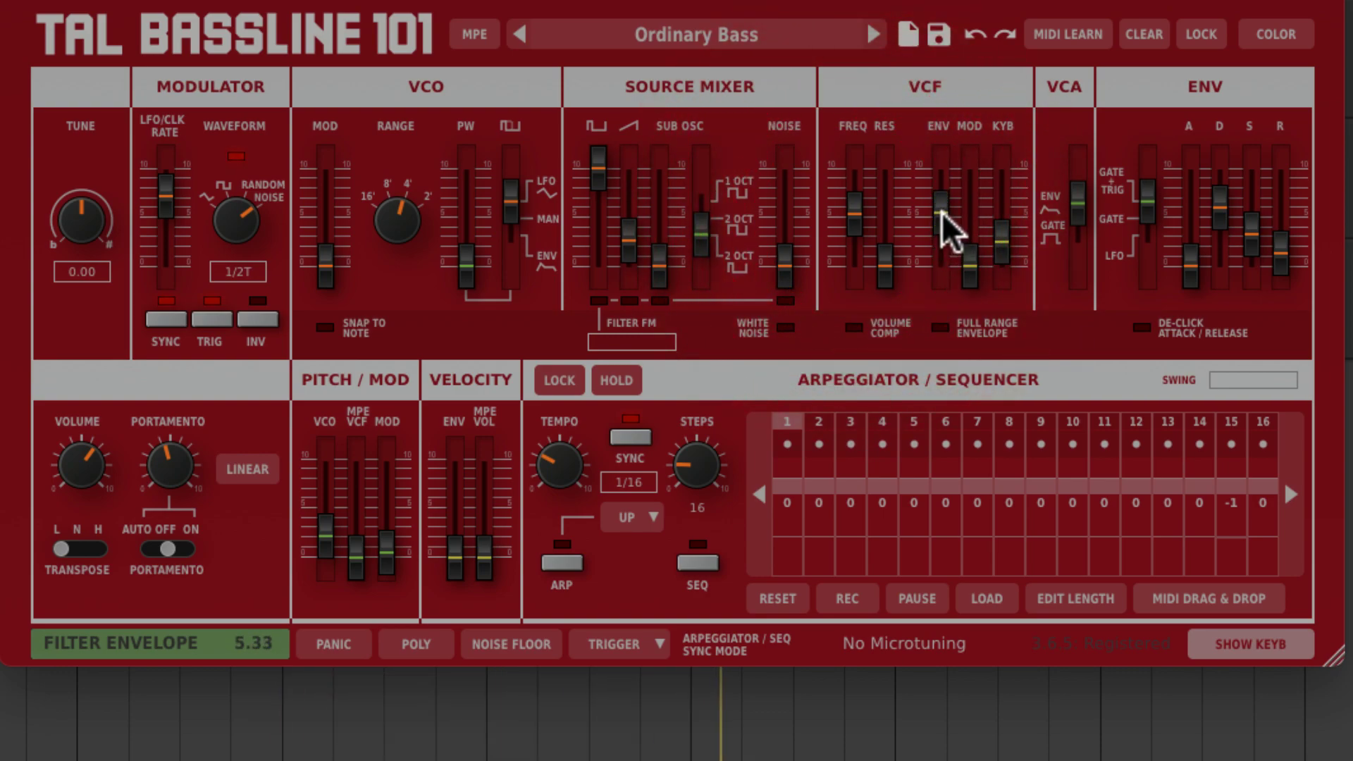
left_click(945, 223)
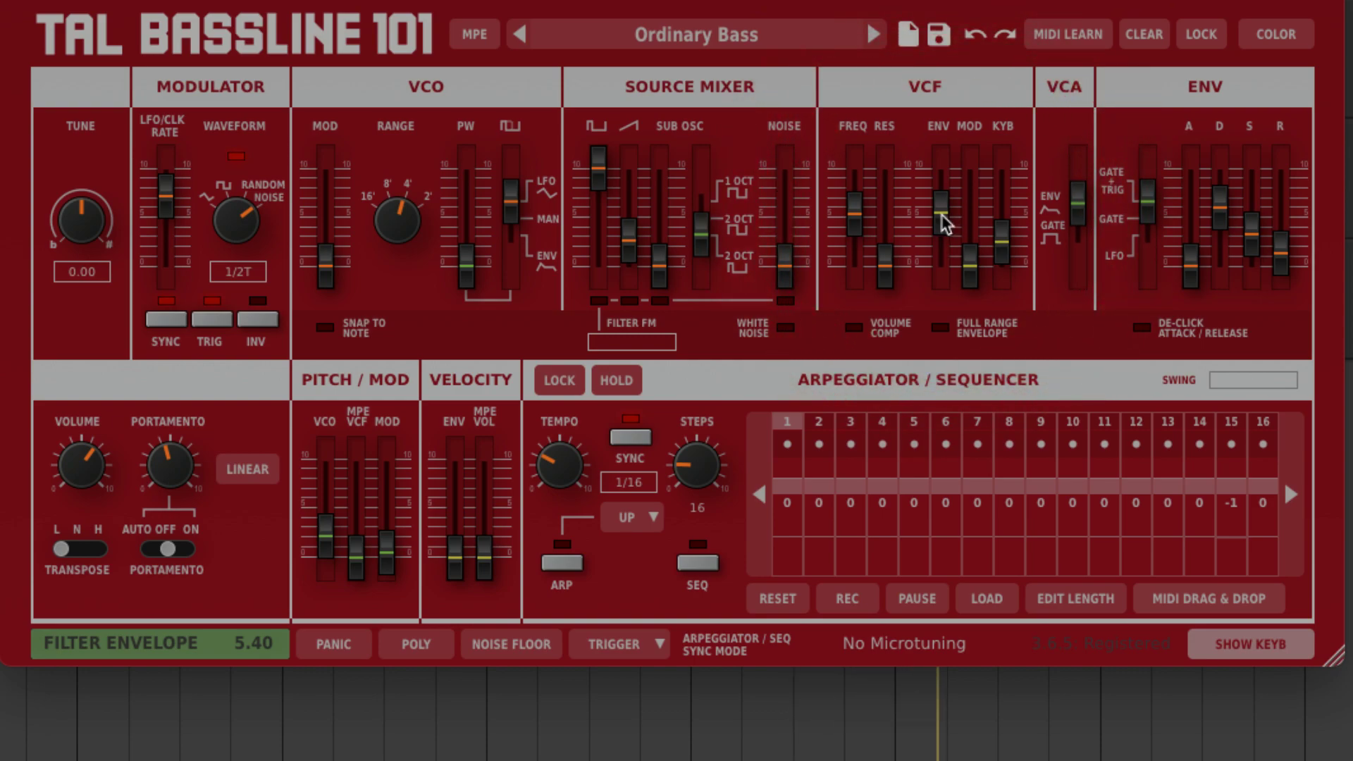
left_click(940, 214)
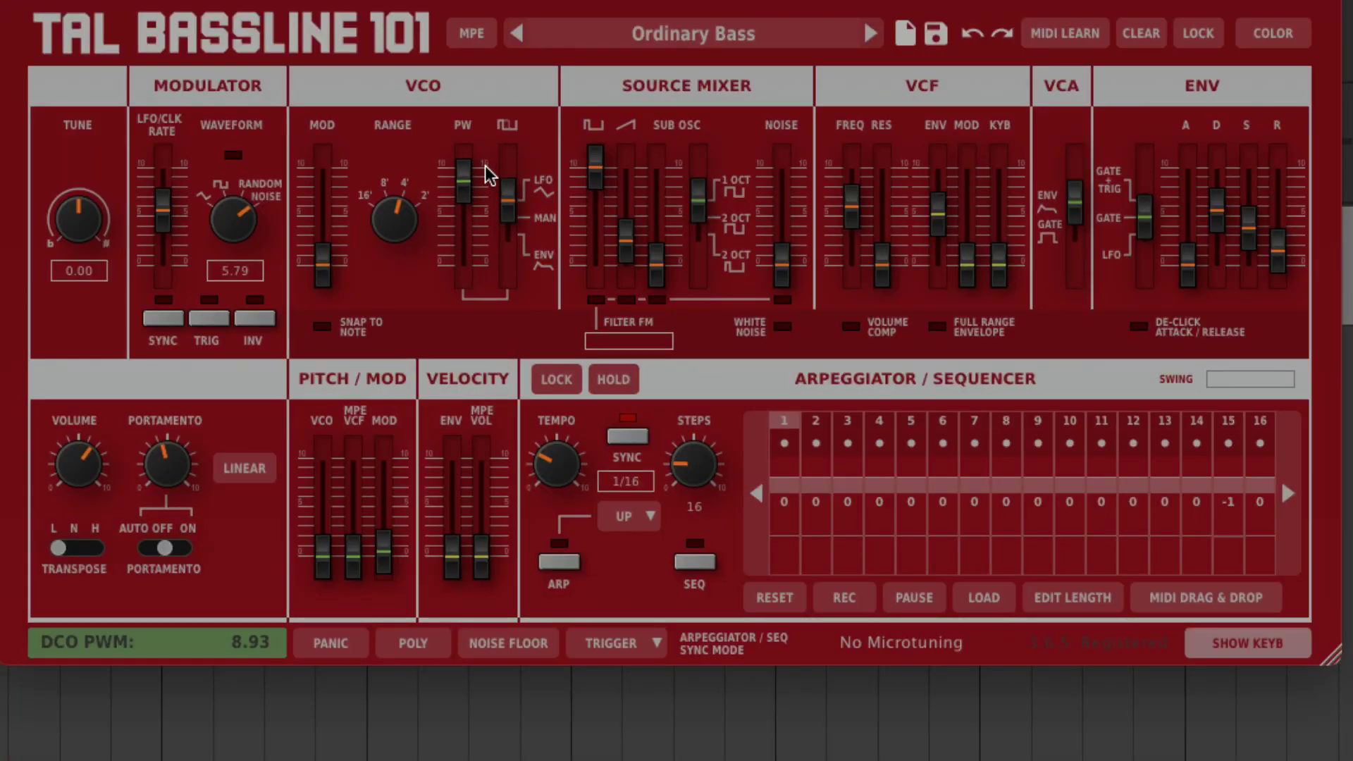
Use the LFO as the pulse width modulation source and set the LFO waveform to Triangle.
left_click(507, 201)
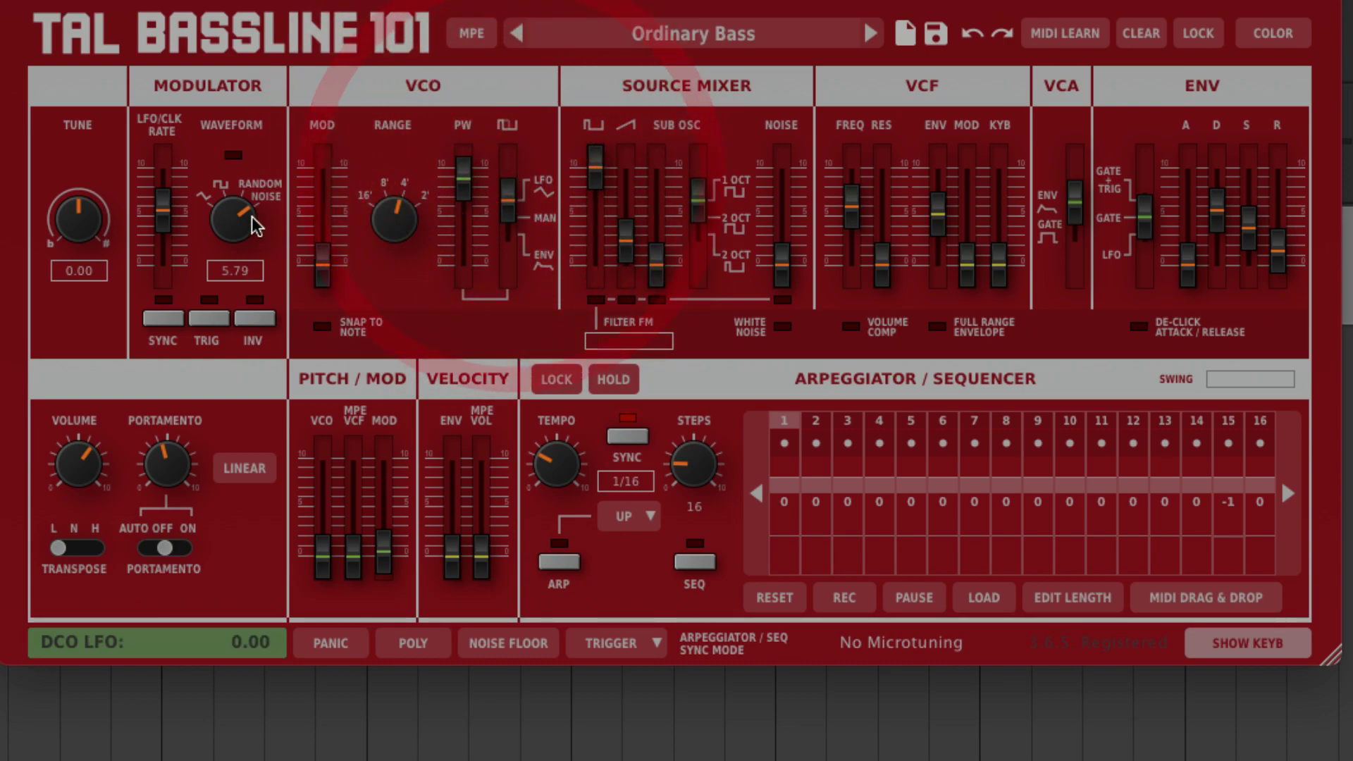
left_click_drag(255, 218, 232, 377)
left_click(247, 585)
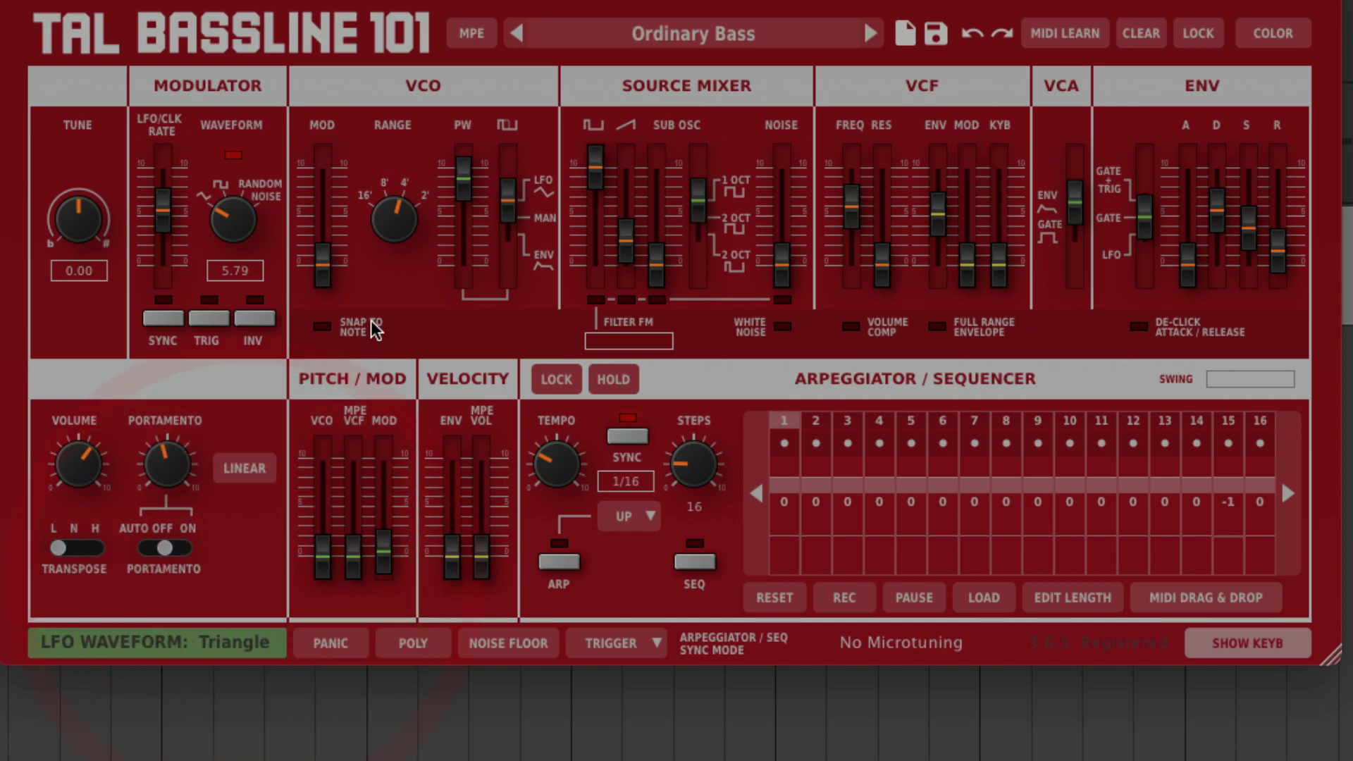
Sync the LFO at a 1/1 rate with triggering on, and raise the VCO pulse width amount above 6.75.
left_click(161, 321)
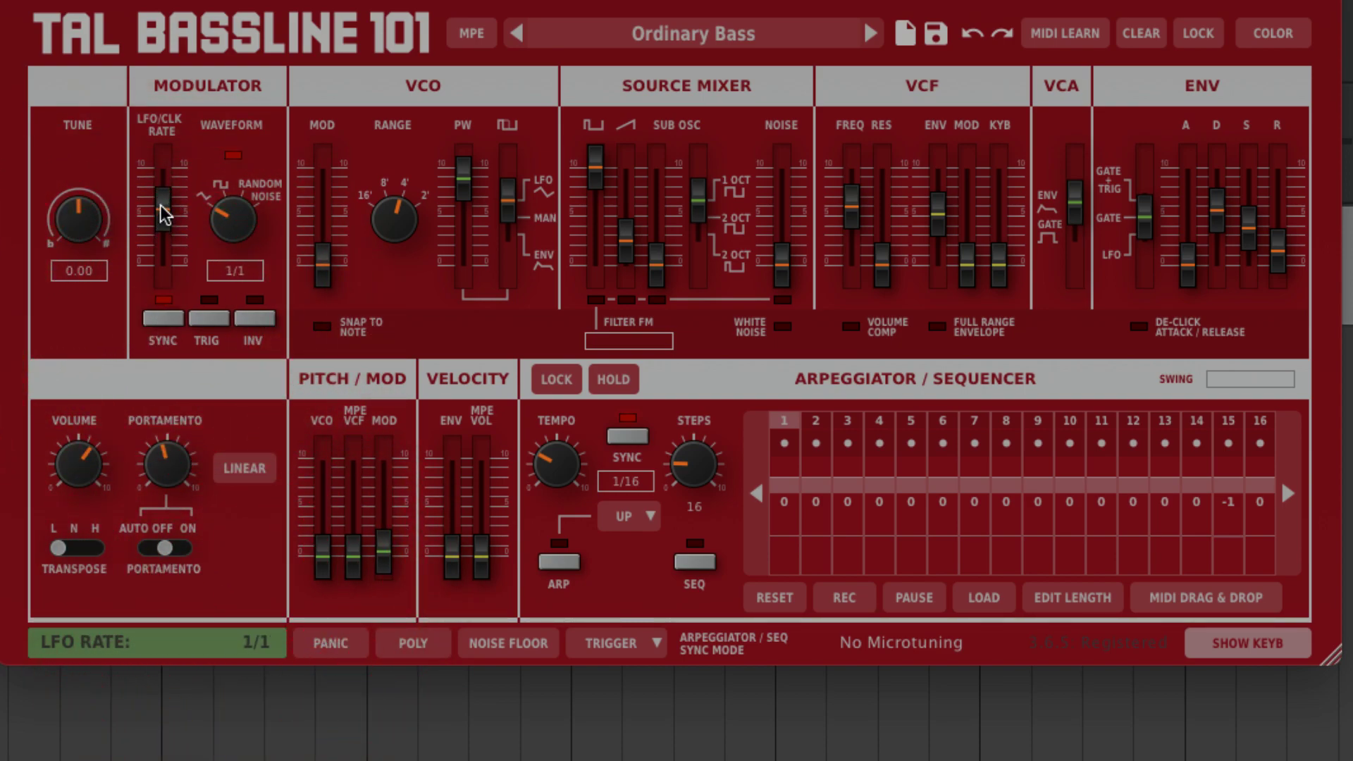
left_click(163, 215)
left_click(204, 320)
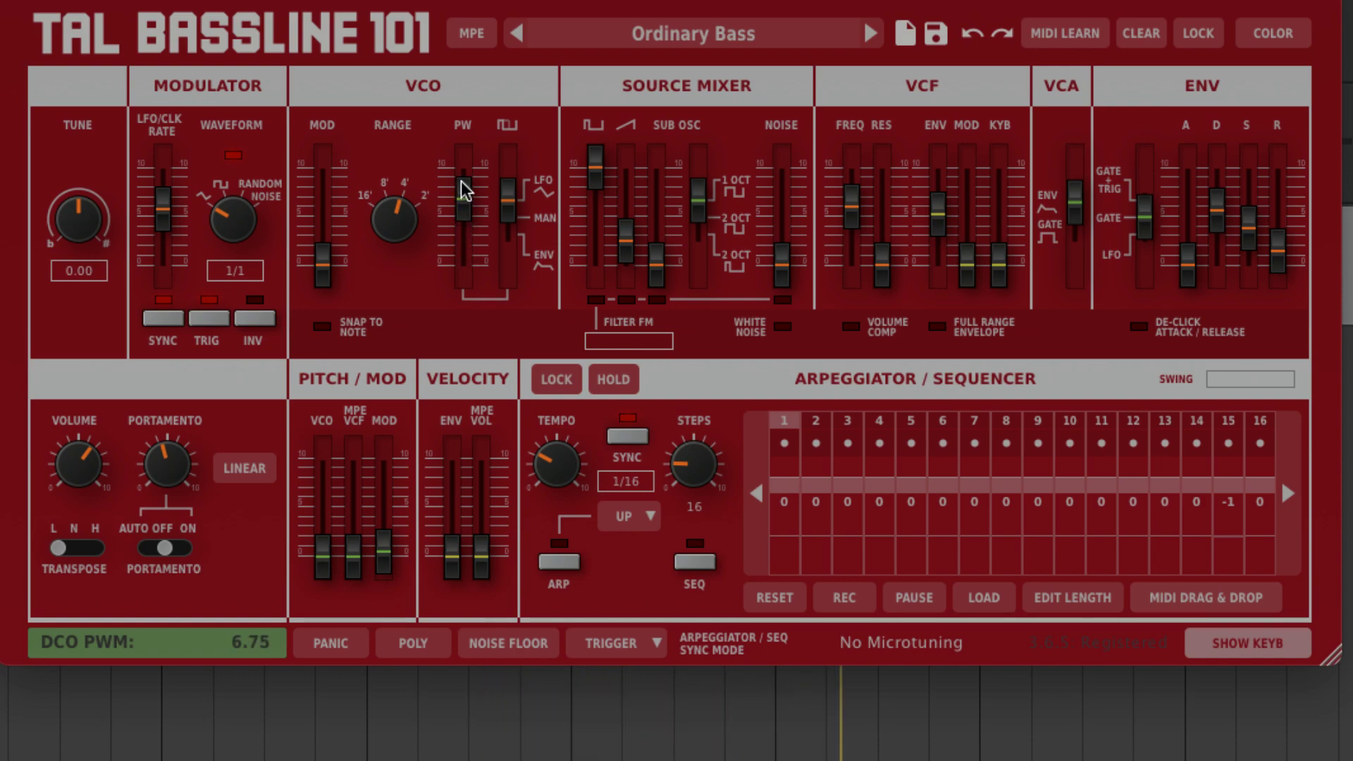
left_click_drag(463, 187, 464, 171)
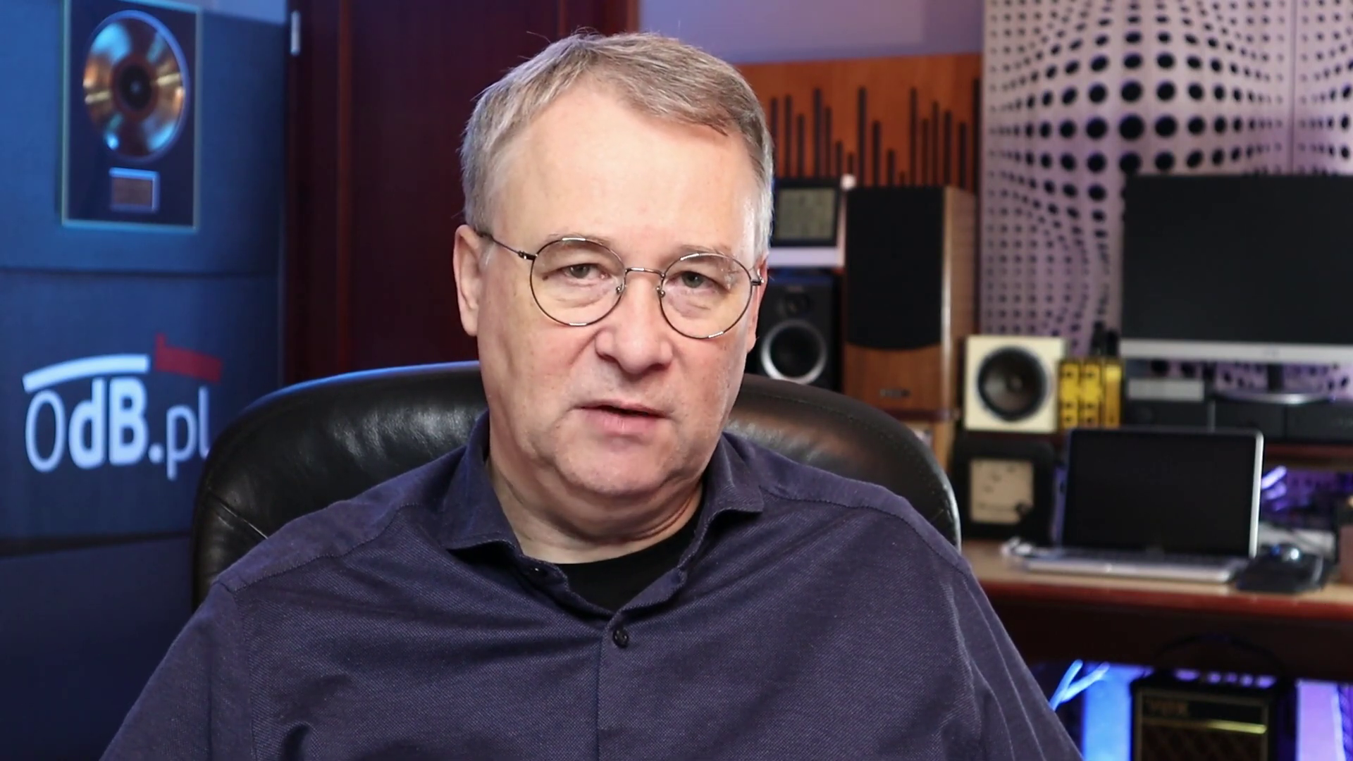
Enable ValhallaVintageVerb on track 2, set predelay to 86.62 ms and BassMult to 1.73 X, and audition the track.
right_click(29, 159)
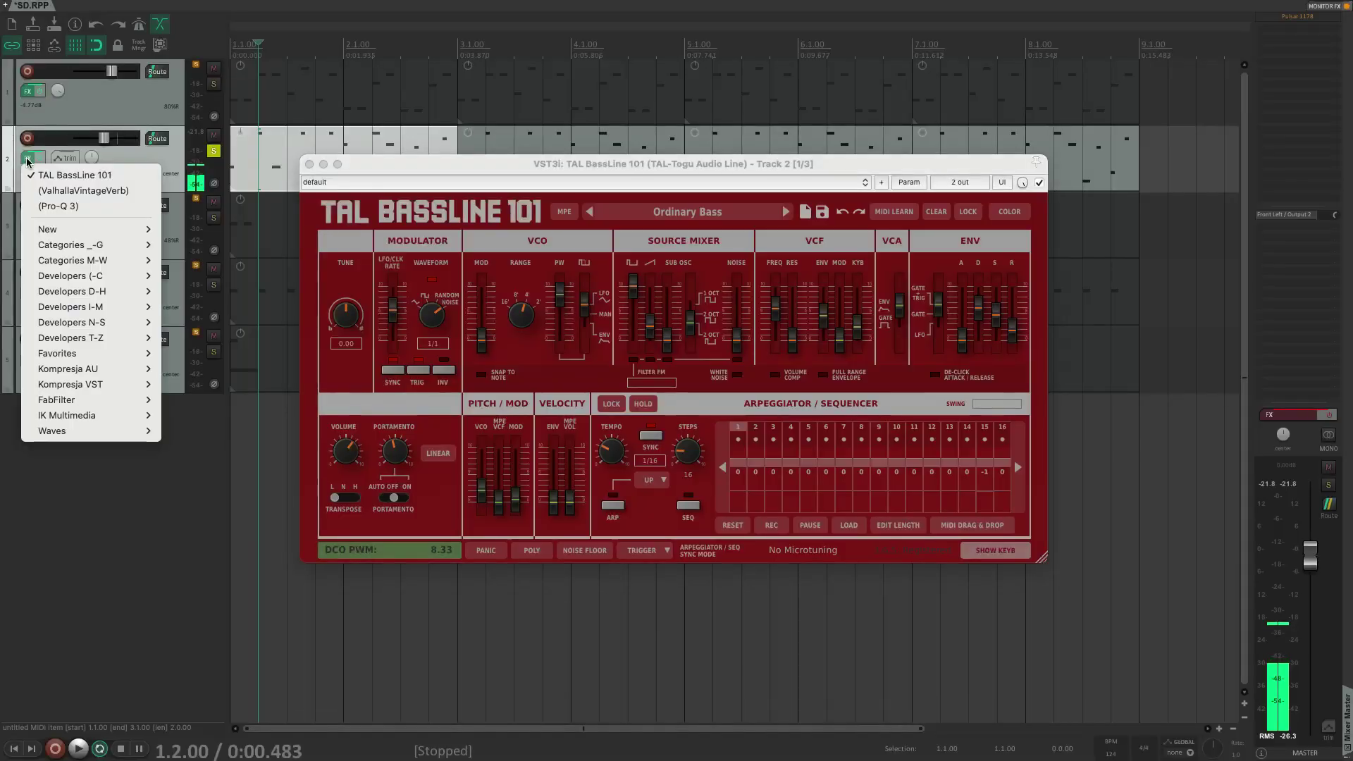
left_click(83, 191)
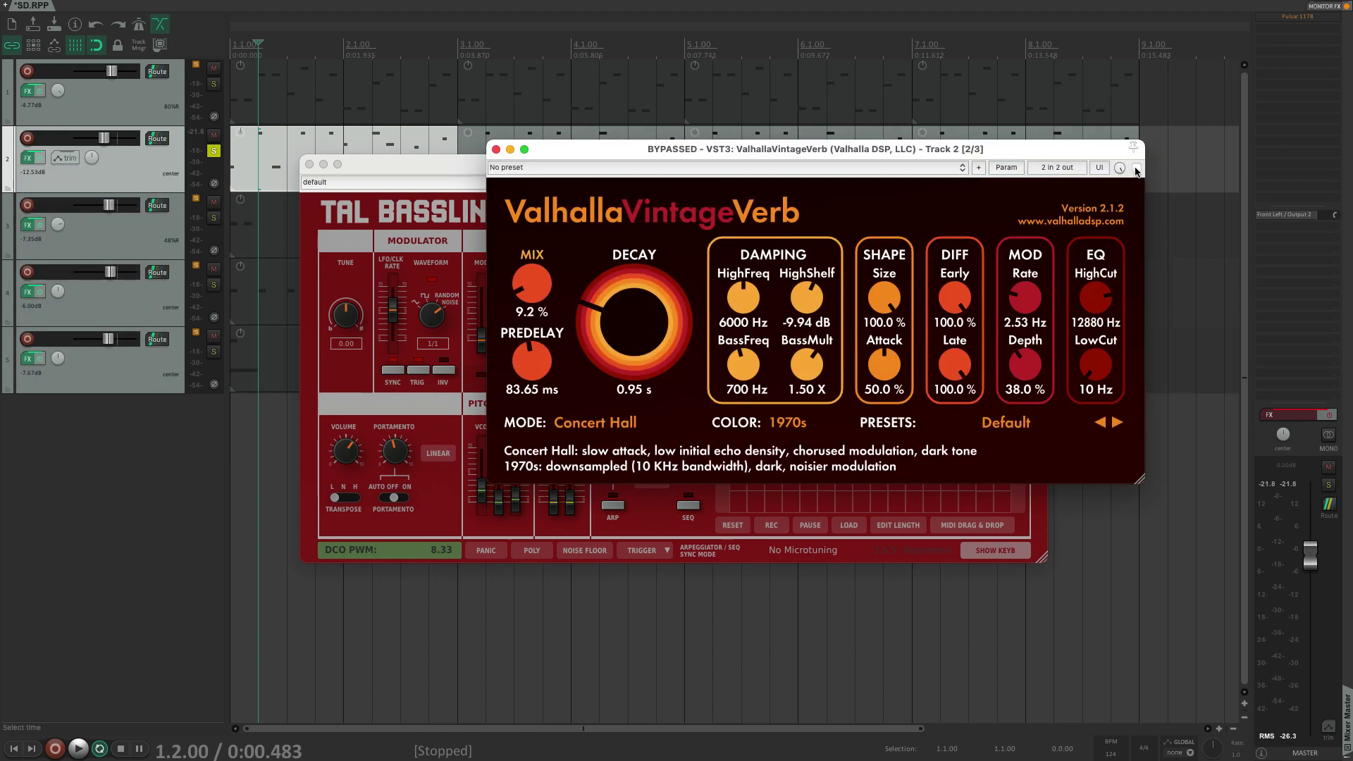
key("space")
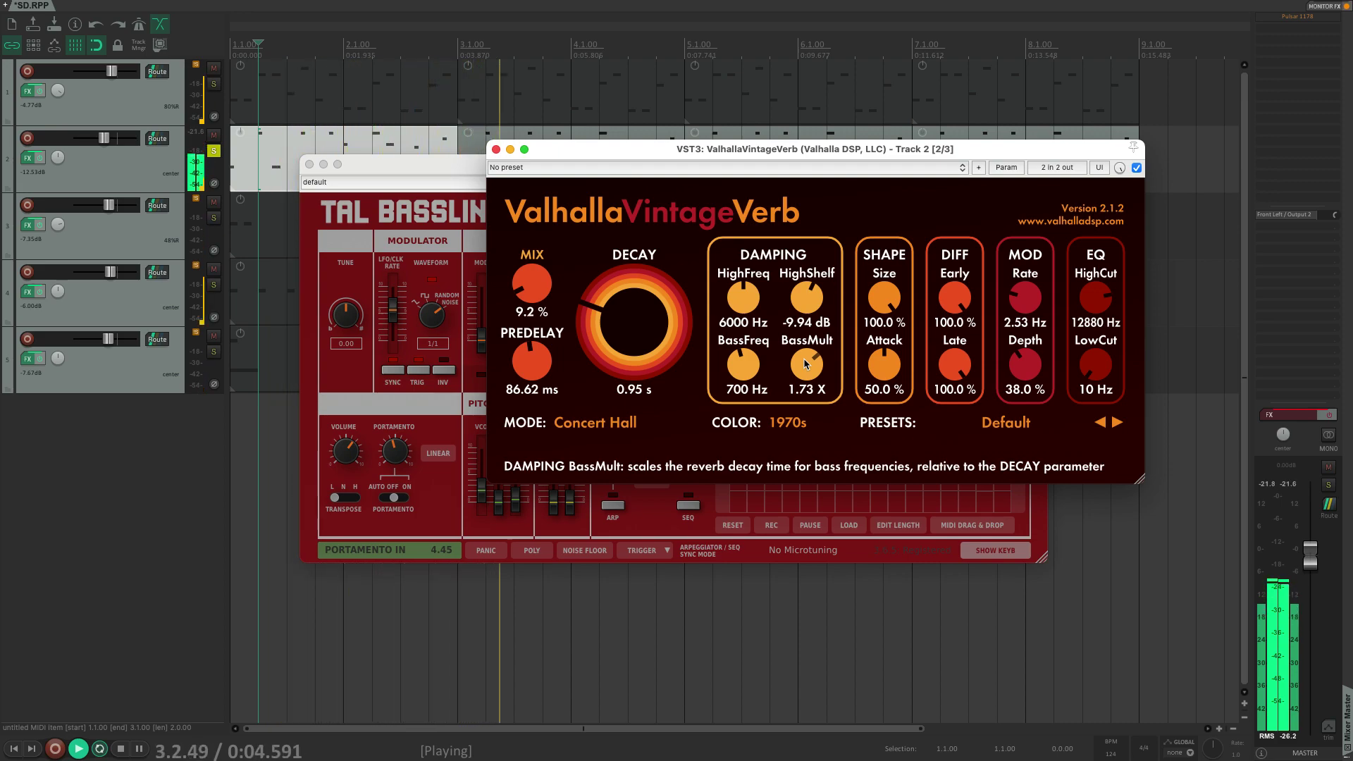
key("space")
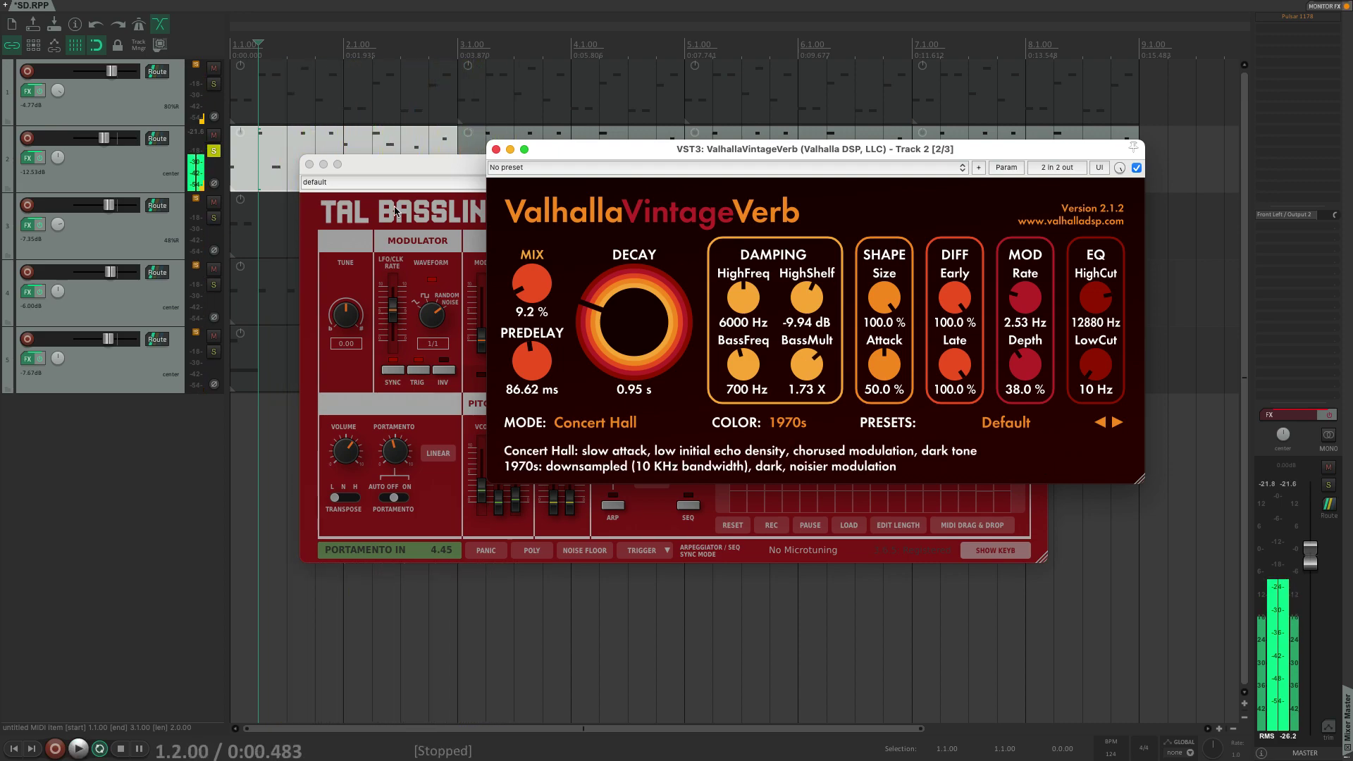
Enable Pro-Q 3 on track 2 and compare the track with the equalizer bypassed and active during playback.
right_click(28, 162)
left_click(43, 206)
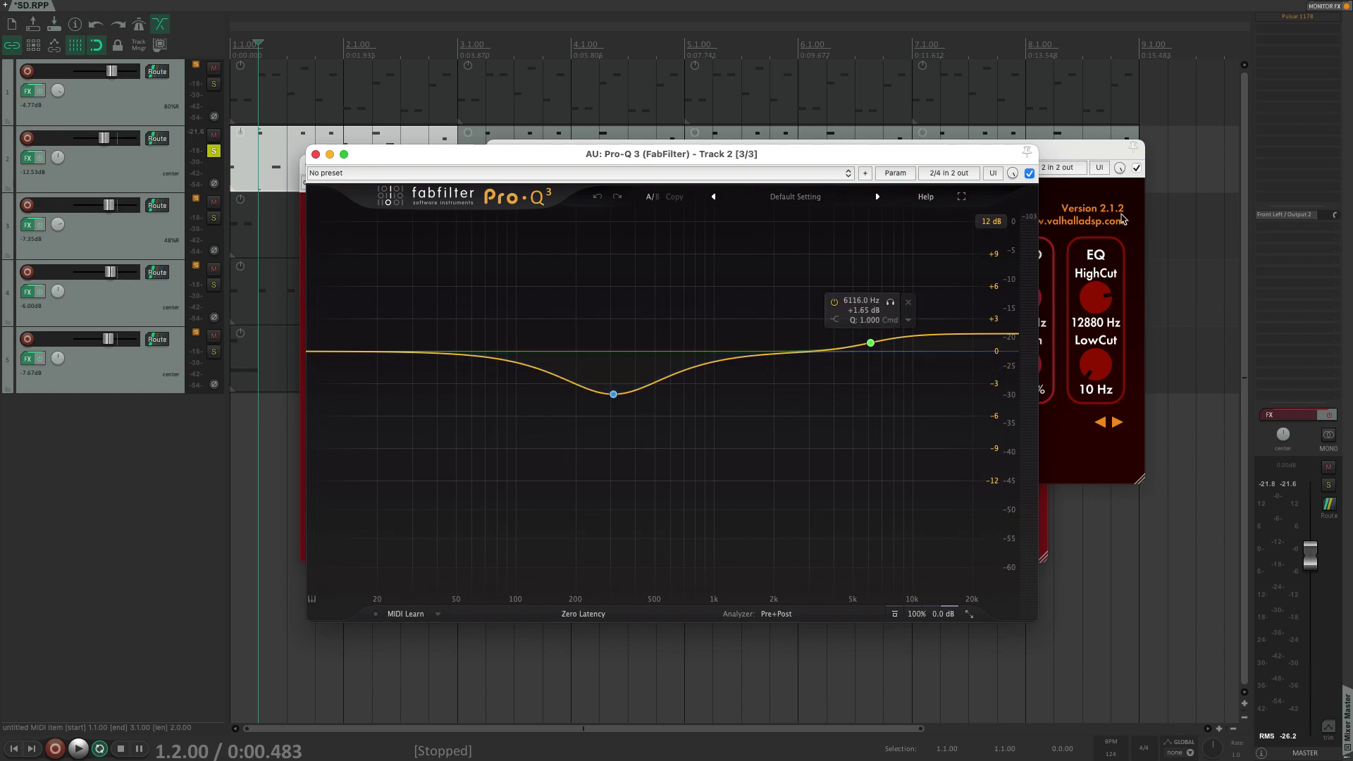
key("space")
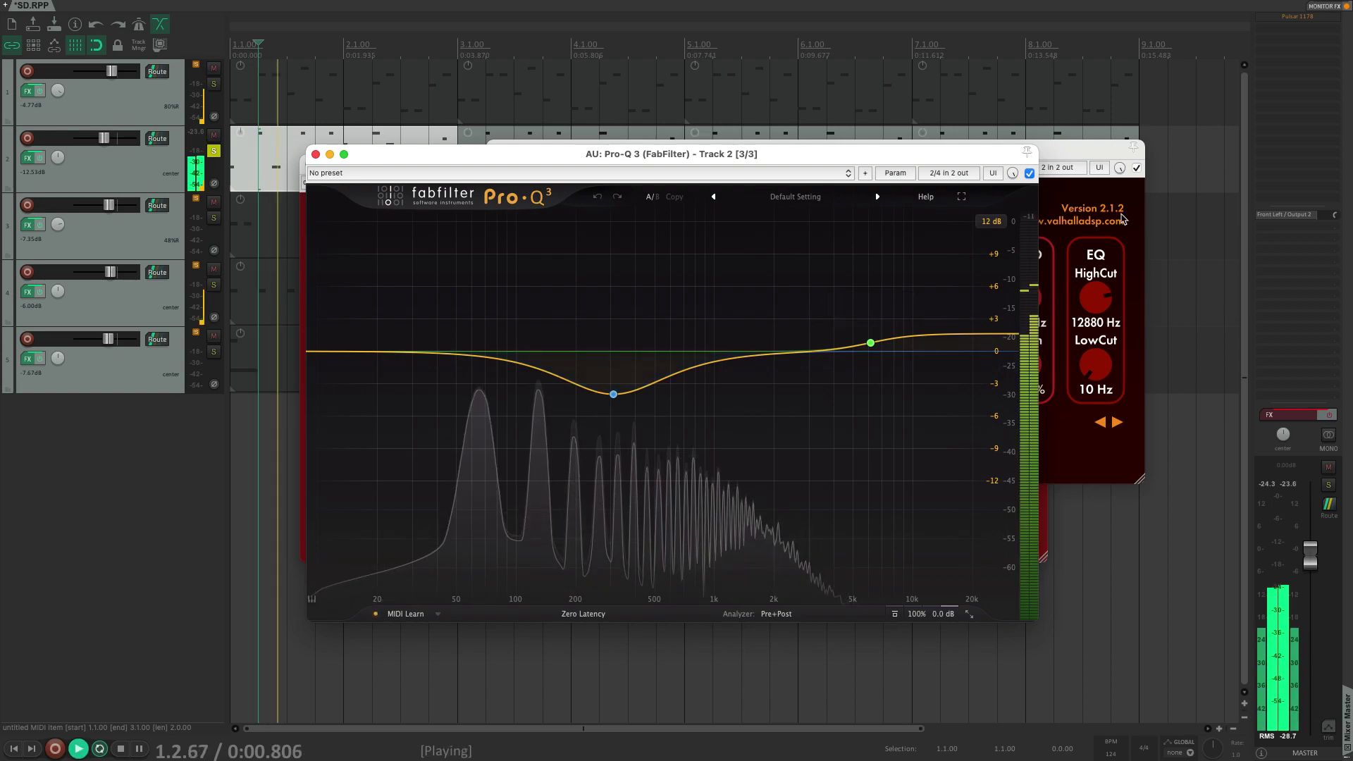
left_click(1029, 174)
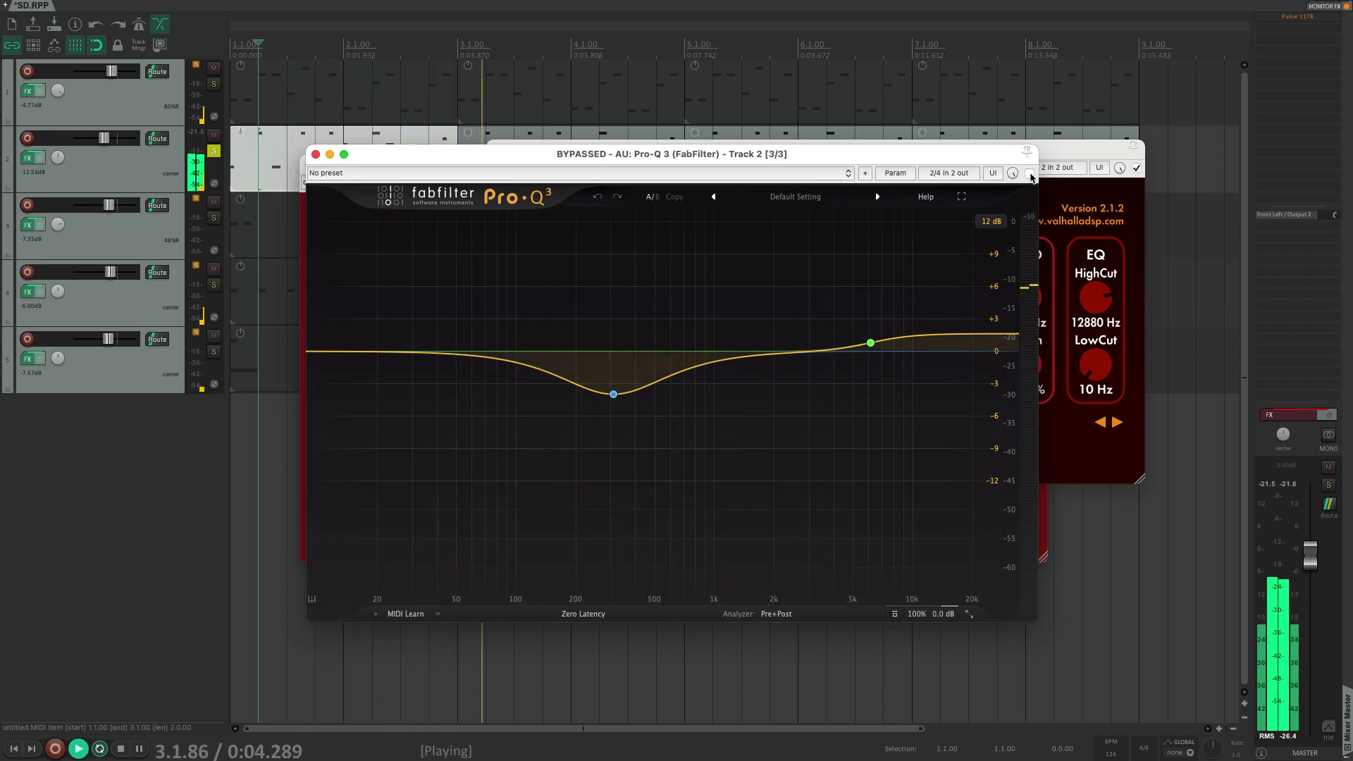
left_click(1029, 174)
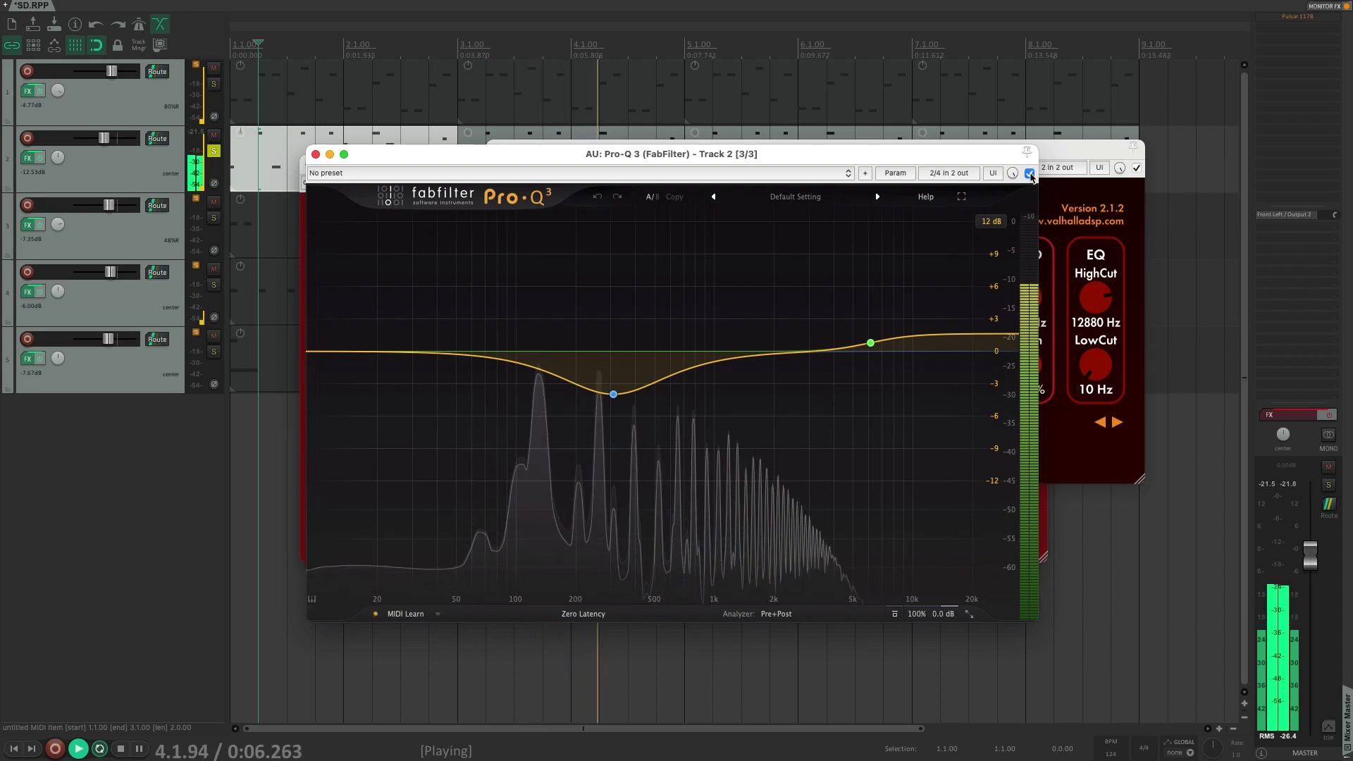
left_click(1030, 174)
left_click(1029, 173)
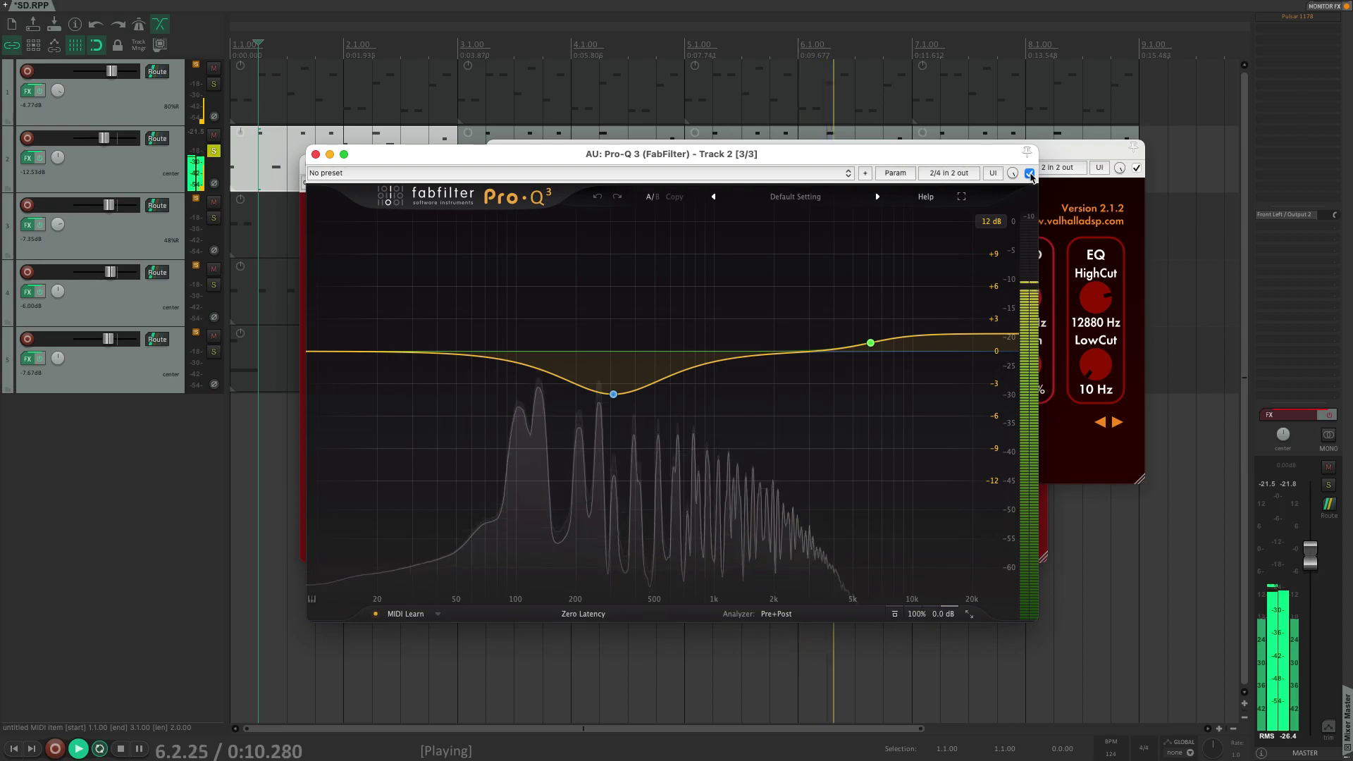
key("space")
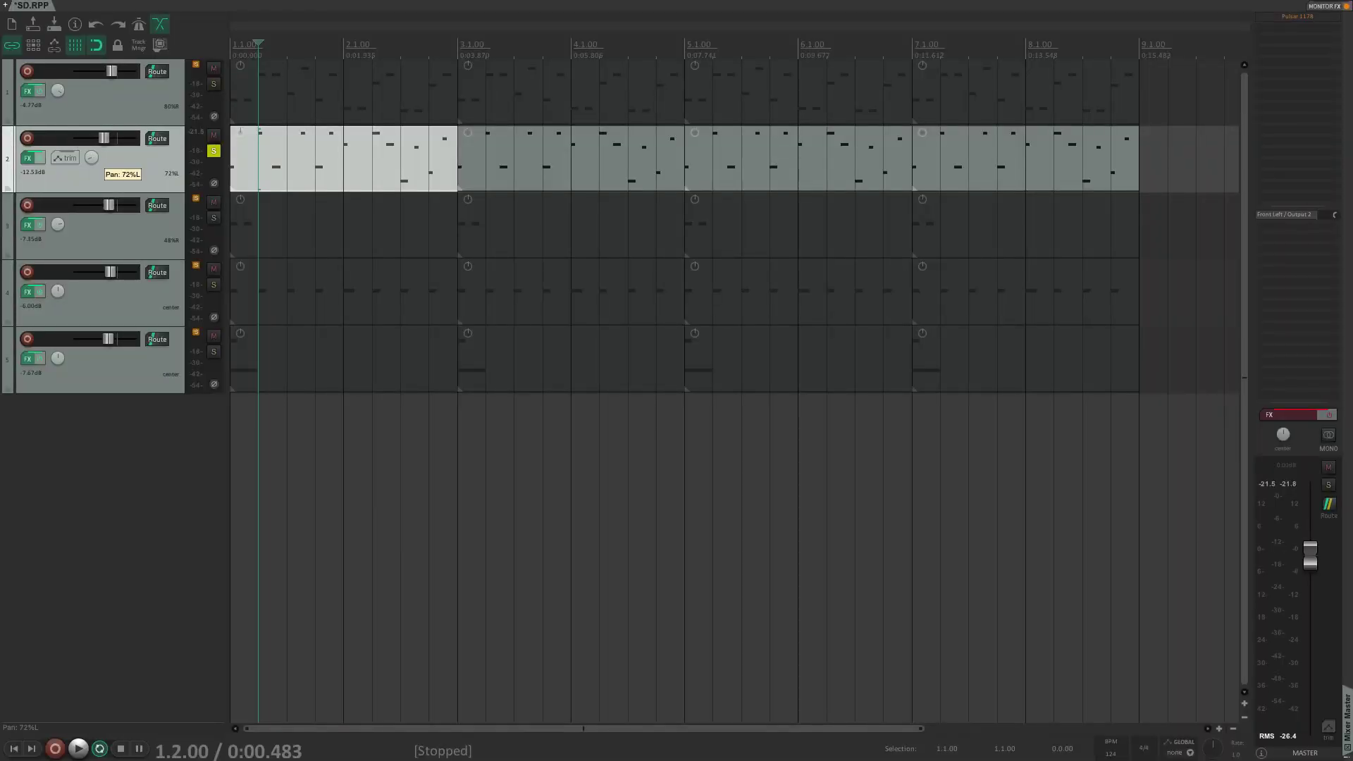
Pan track 2 to about 80% left.
scroll(92, 157, "up", 2)
left_click(134, 104, "ctrl")
Audition track 3's OP-Xa V part on its own, and play tracks 1 to 3 together.
key("space")
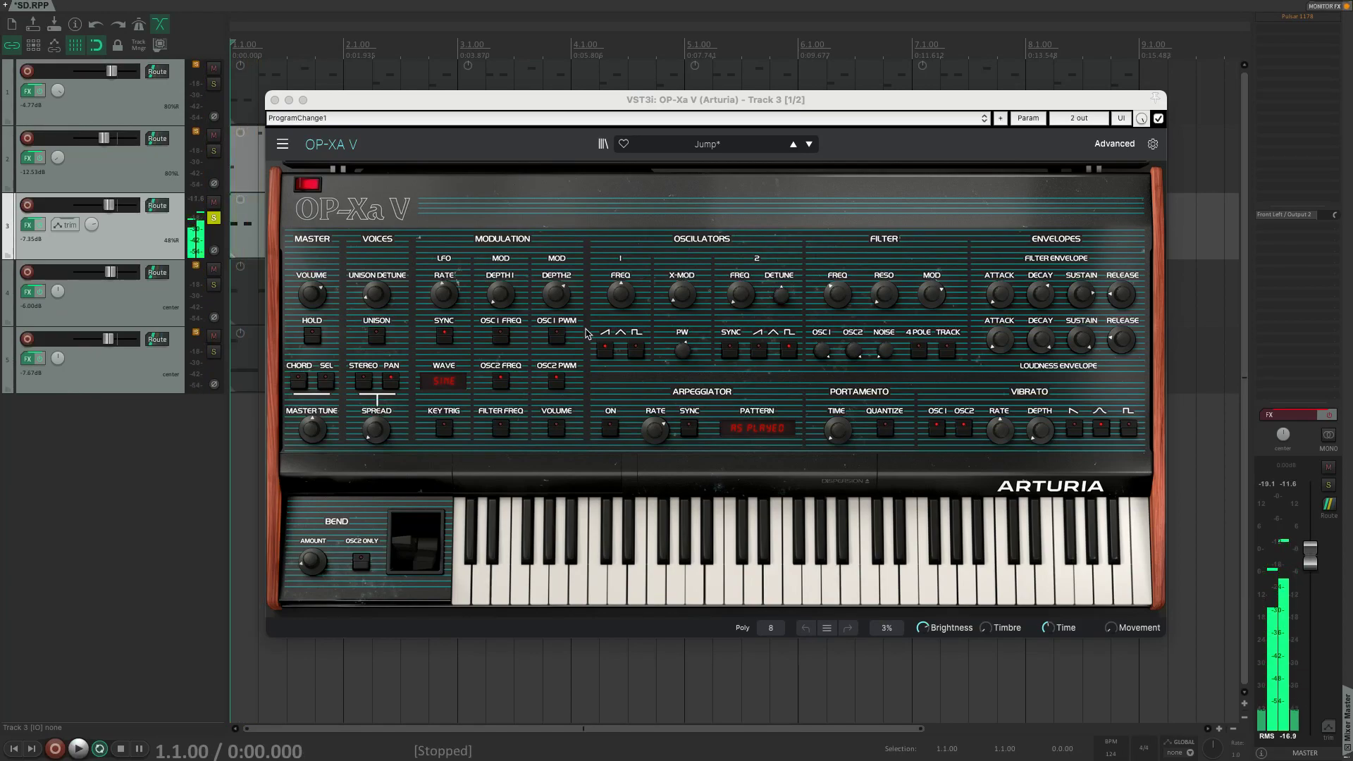
key("space")
key("space")
key("space")
key("space")
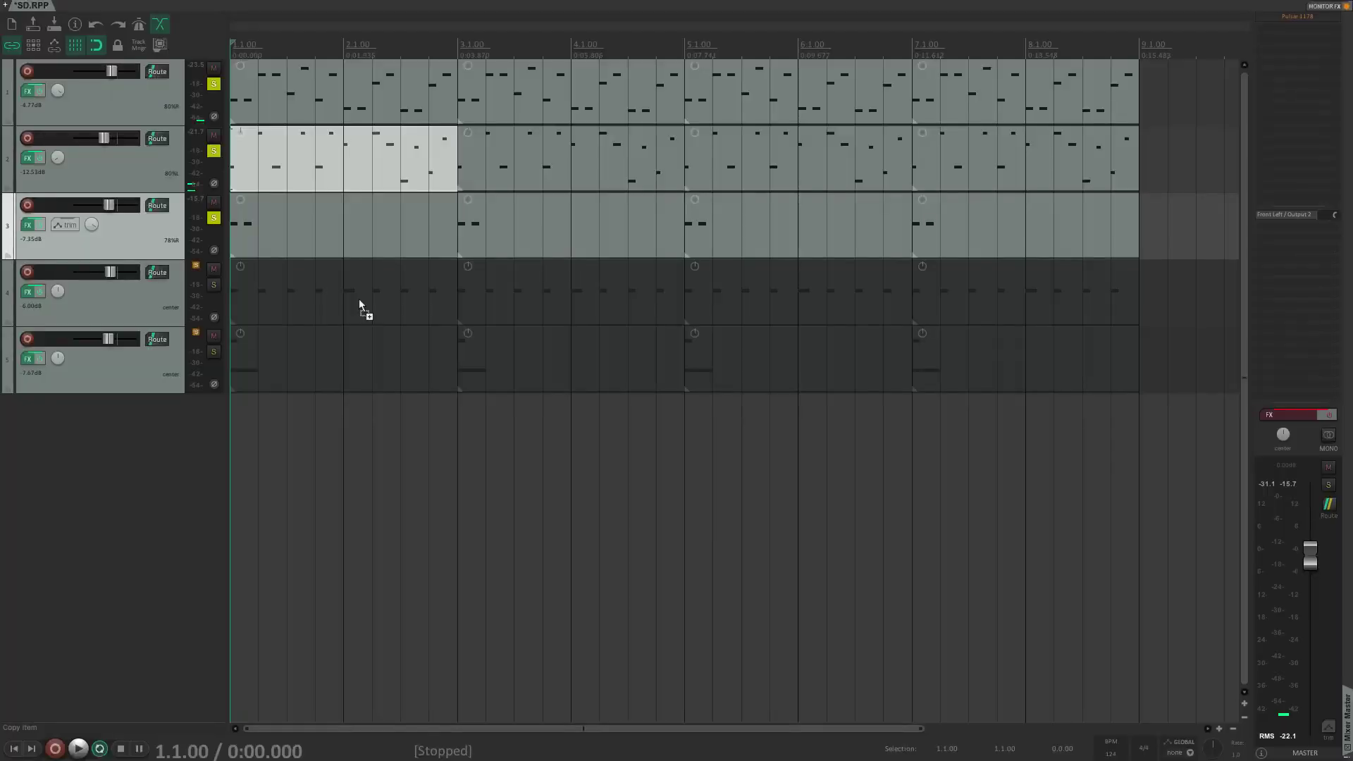
key("space")
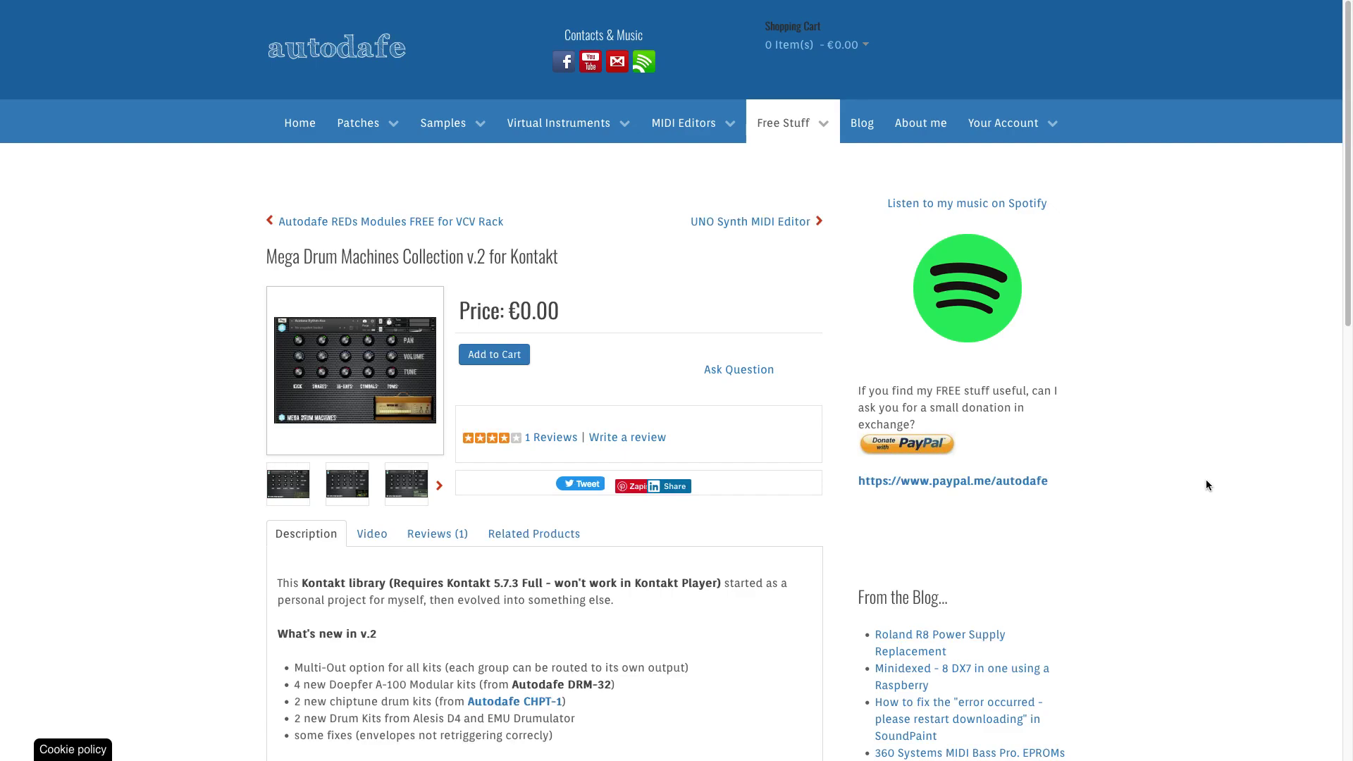
Review the Mega Drum Machines Collection v.2 for Kontakt product page, including its description, video and product image.
scroll(1206, 480, "down", 4)
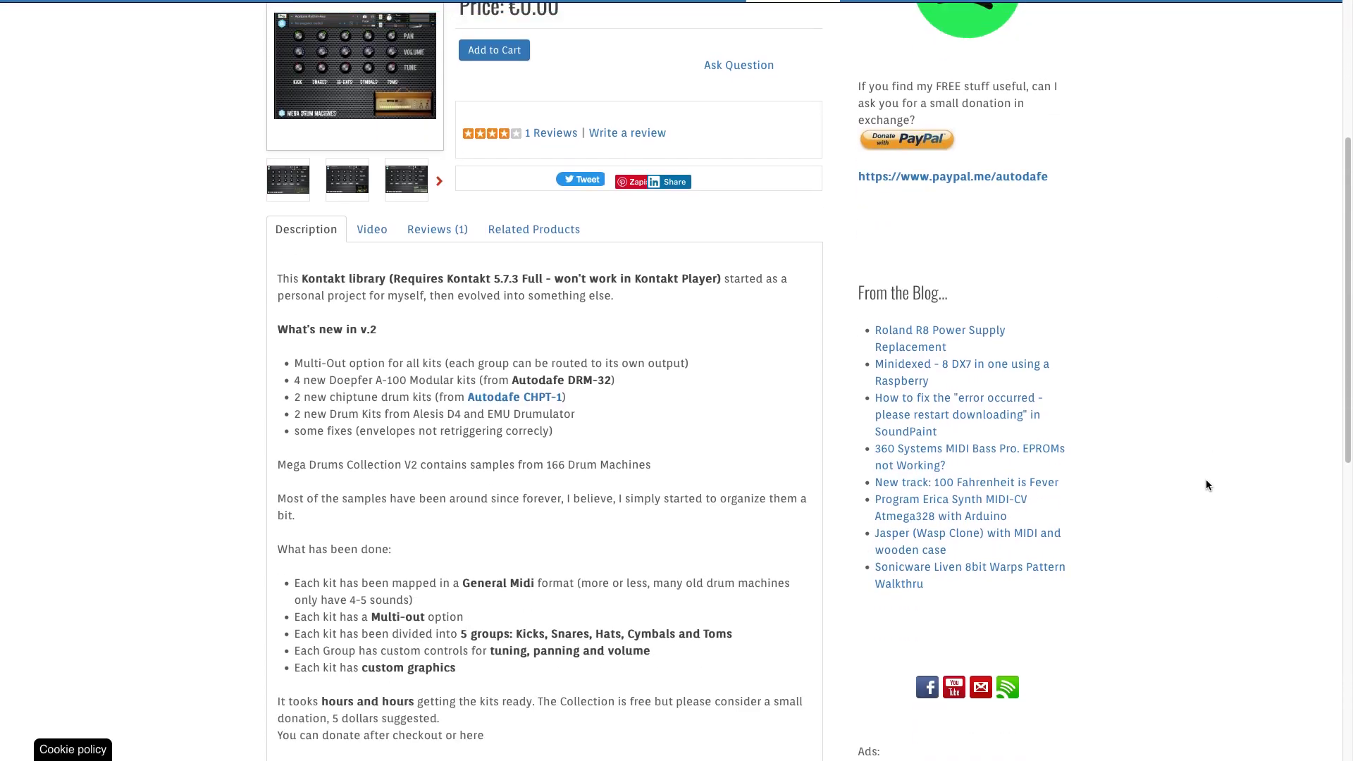
scroll(1207, 482, "down", 7)
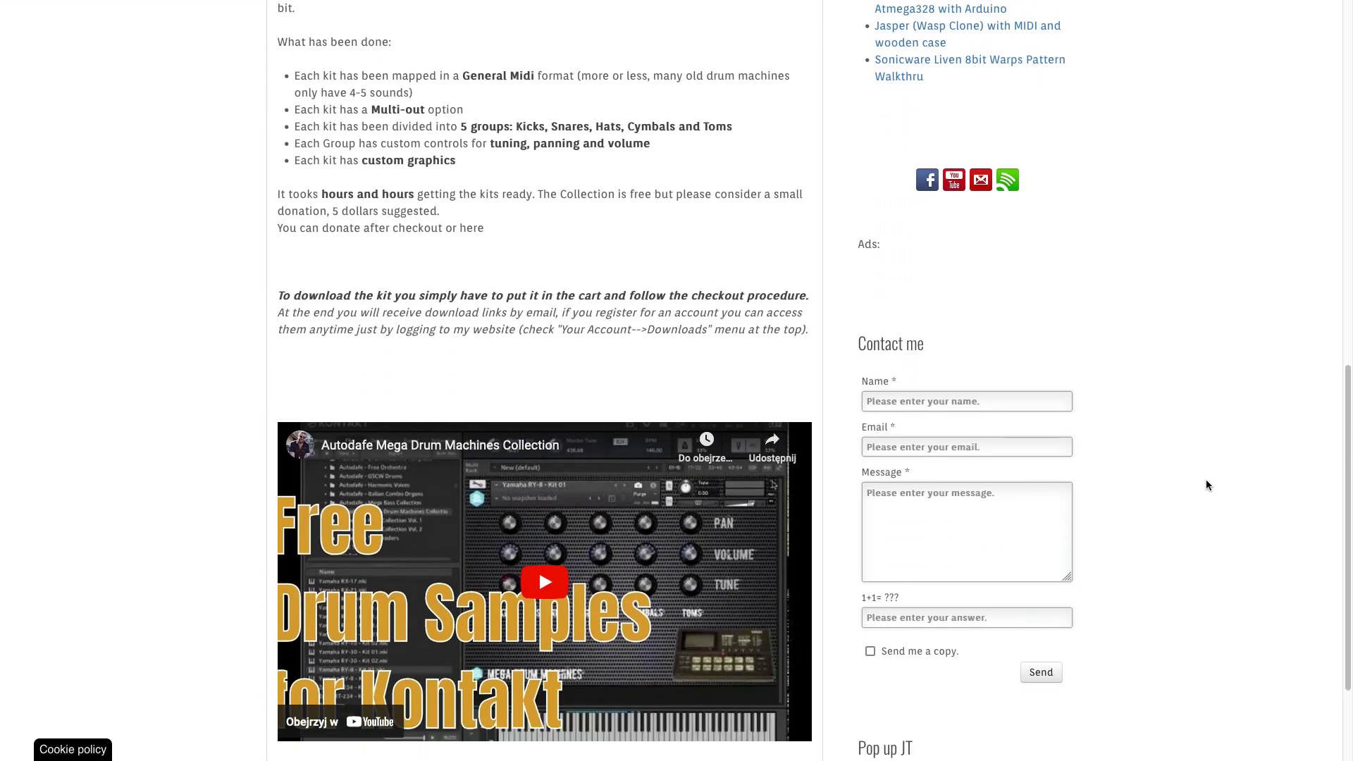
scroll(1207, 485, "down", 3)
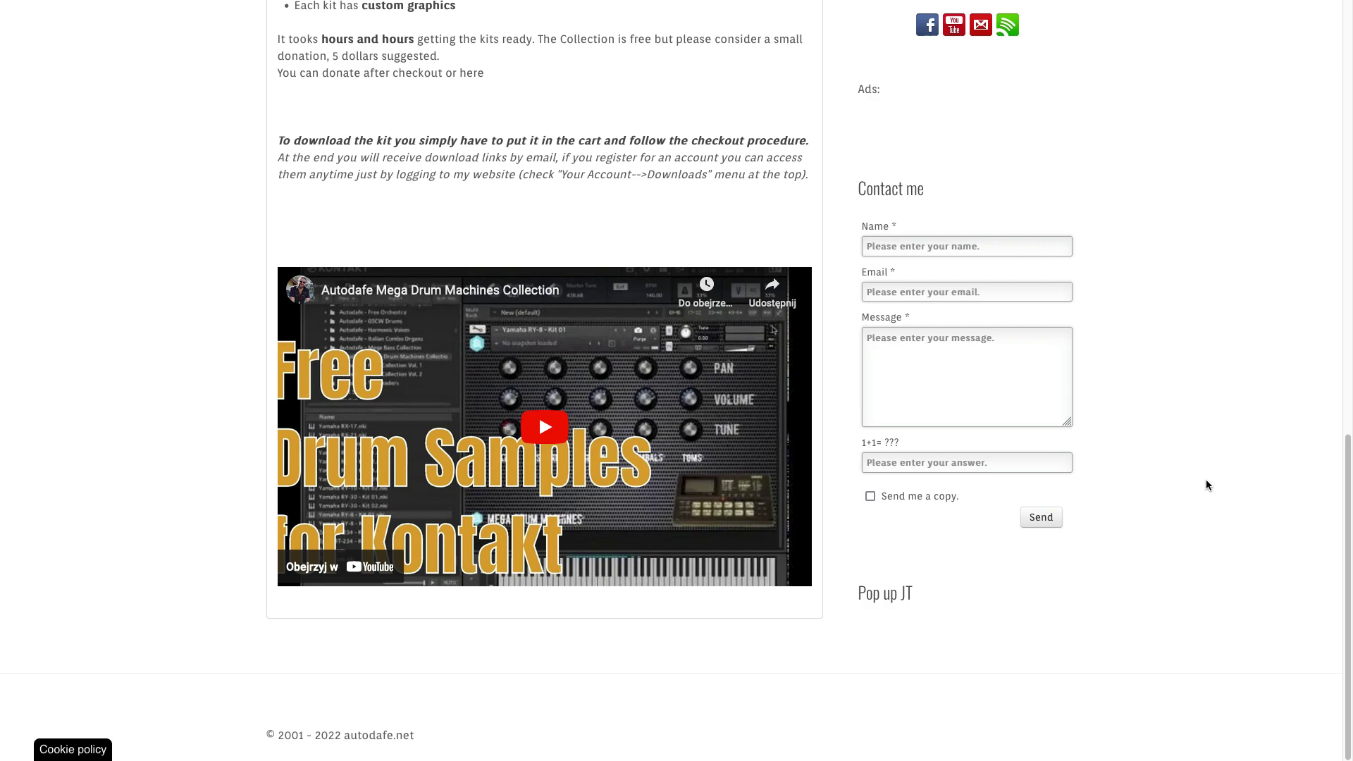
scroll(1206, 482, "up", 13)
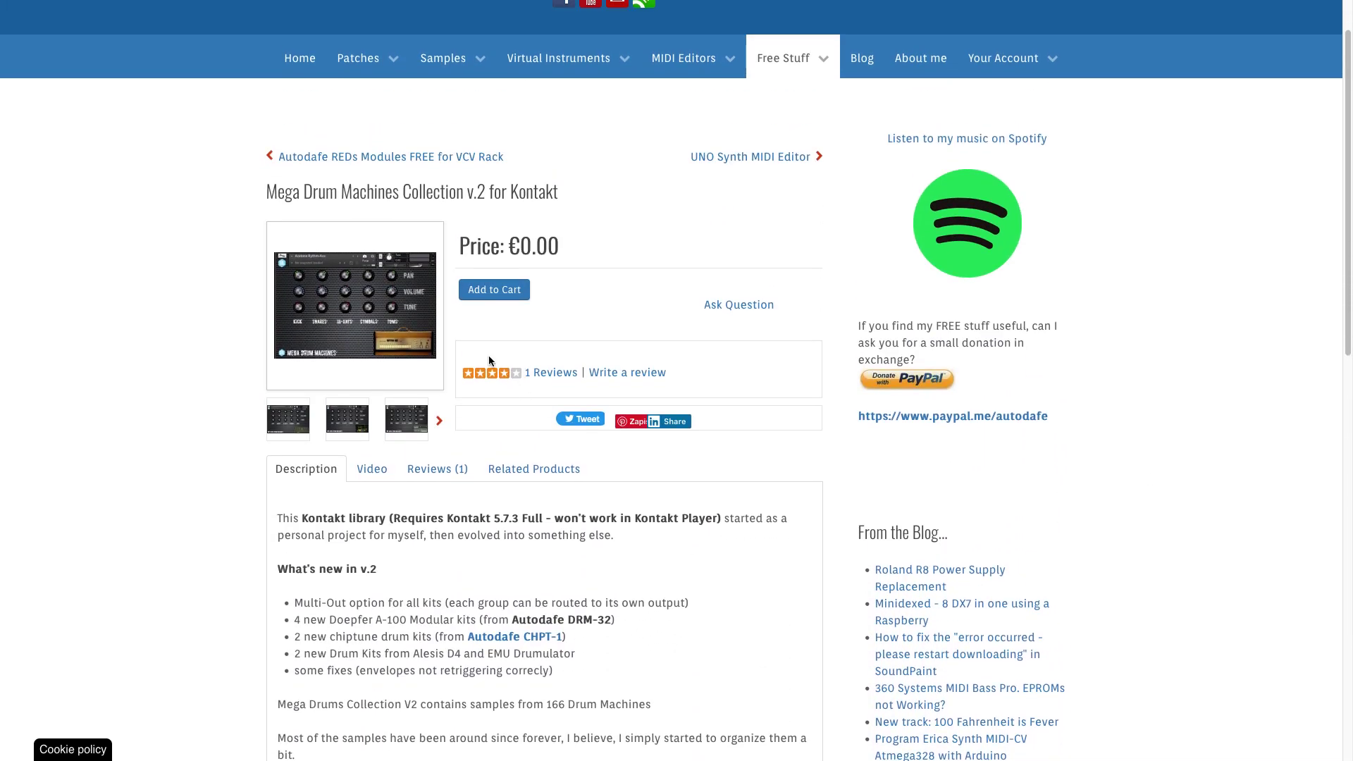
left_click(375, 329)
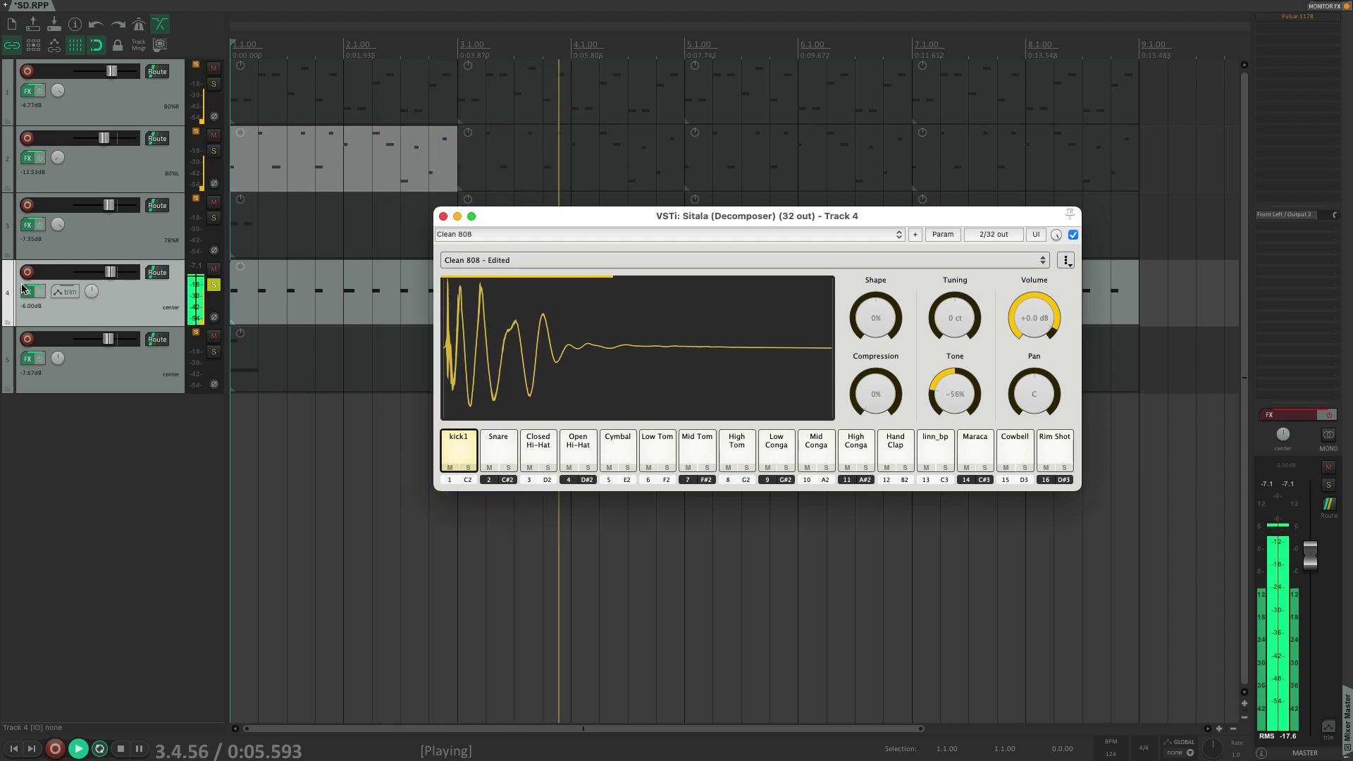
Set the Tone of the kick1 pad in track 4's Sitala to -59% and audition the kick.
key("space")
mouse_move(970, 407)
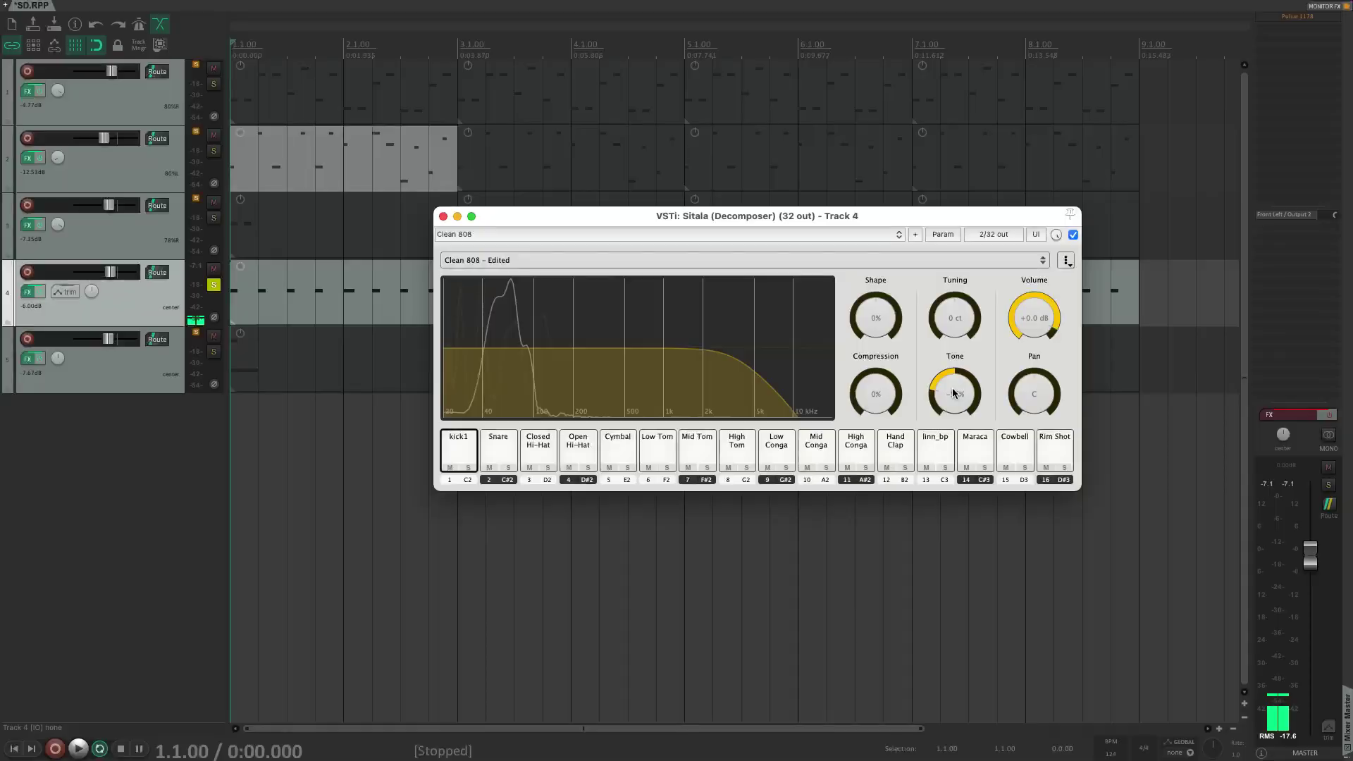
mouse_move(955, 387)
left_mouse_down()
mouse_move(956, 372)
mouse_move(947, 388)
left_mouse_up()
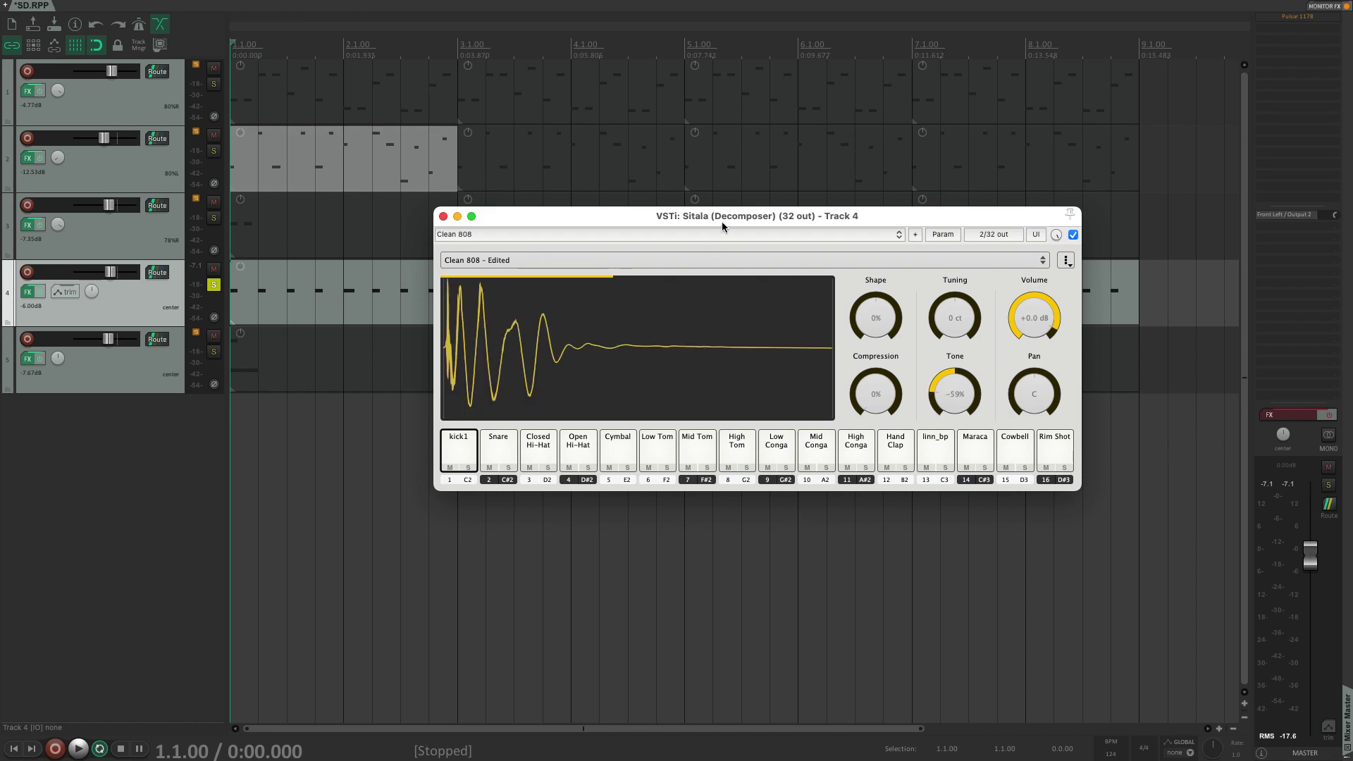
key("space")
key("space")
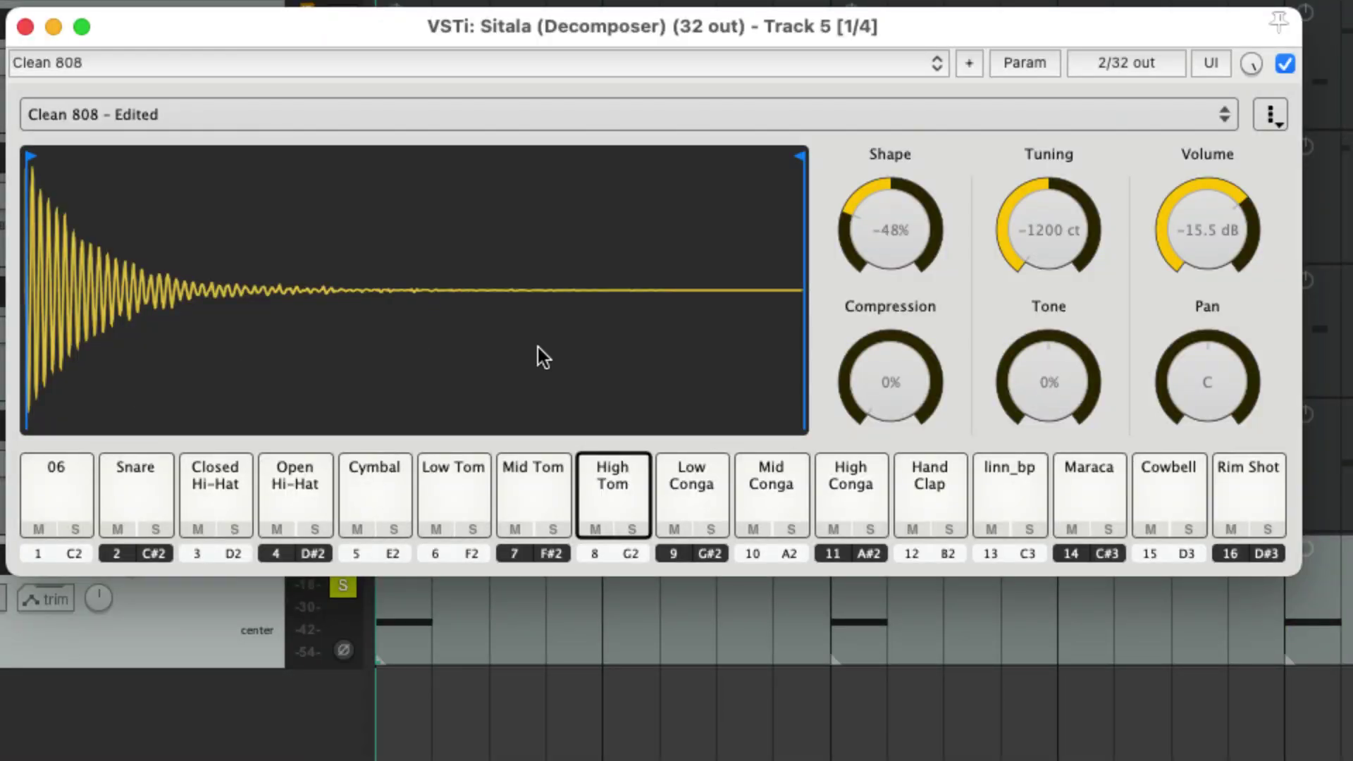
For pad 06 in track 5's Sitala, set Tuning to -568 ct, Compression to 24% and Tone to 7%.
left_click(42, 476)
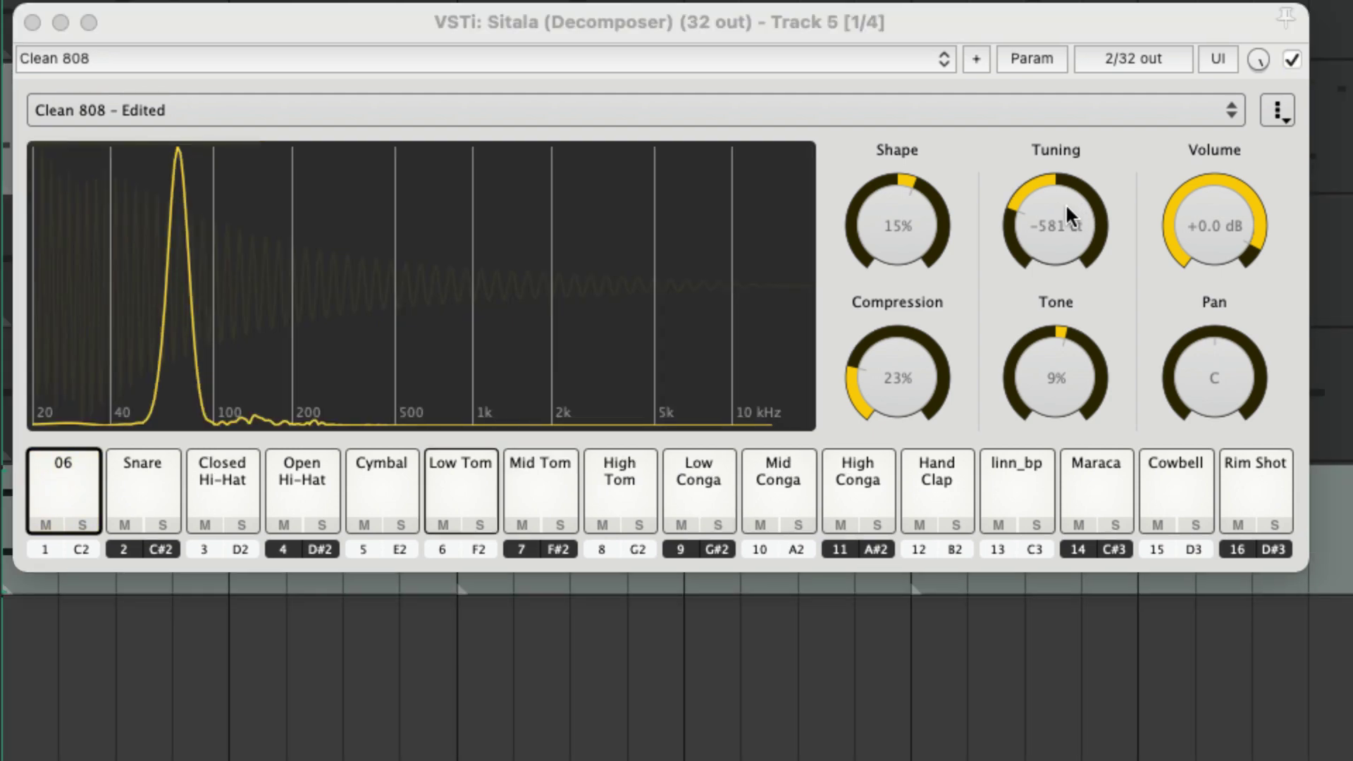
left_click(1060, 199)
left_click_drag(1057, 196, 1057, 208)
mouse_move(260, 172)
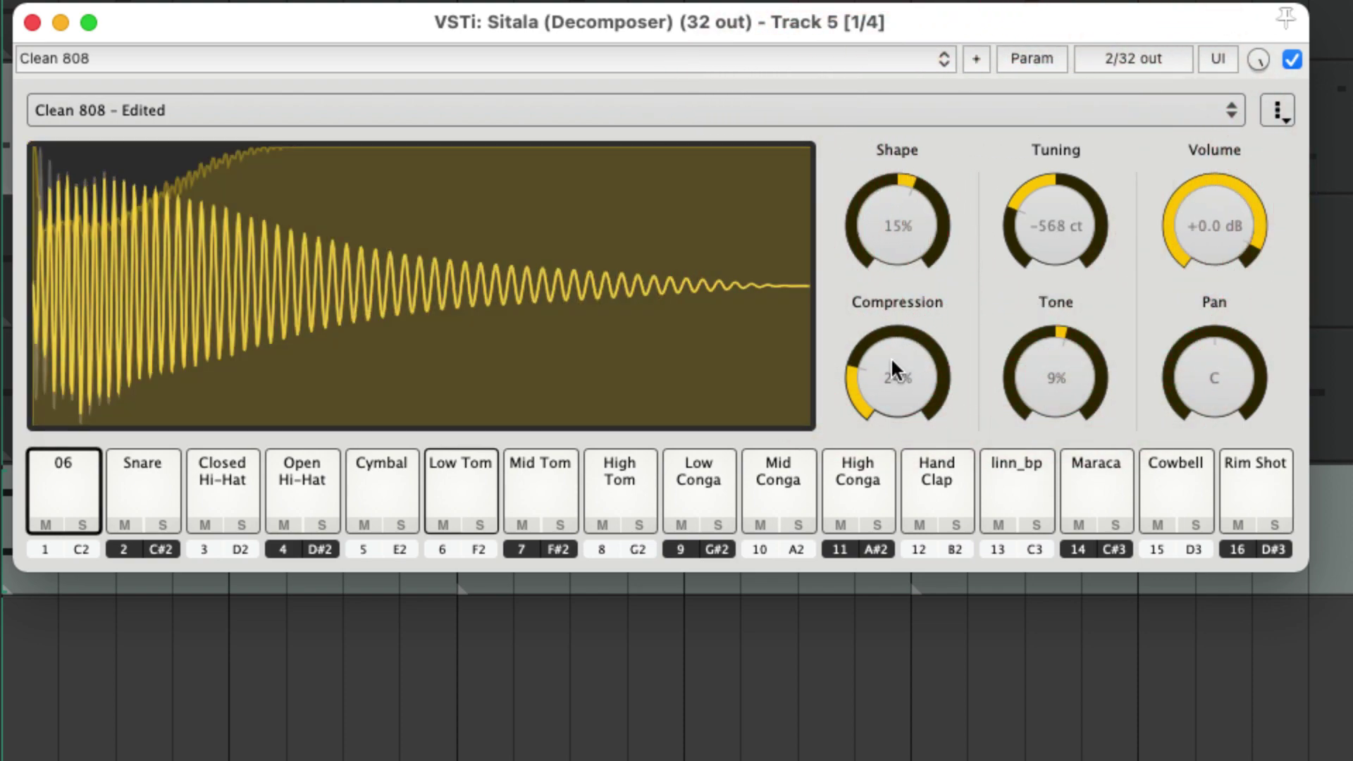
left_click_drag(889, 355, 890, 356)
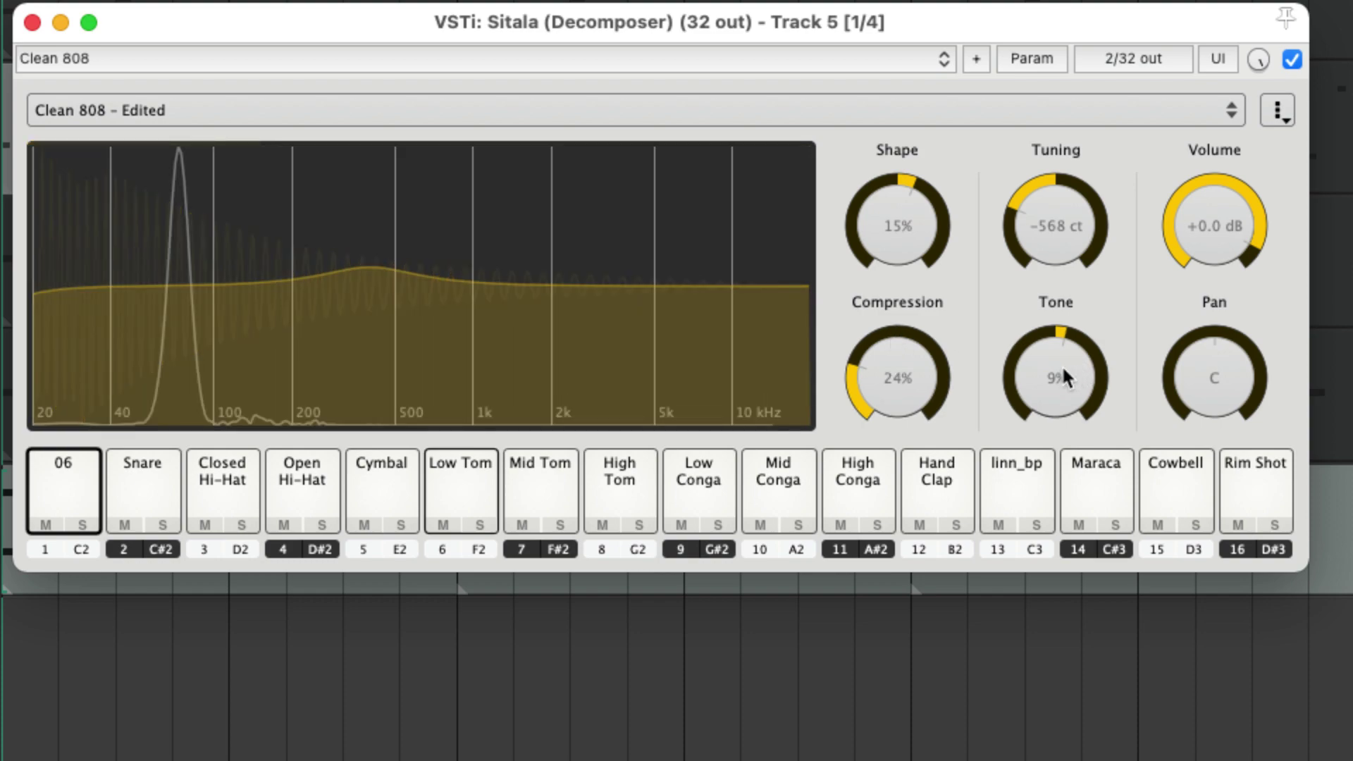
left_click_drag(1063, 374, 1062, 375)
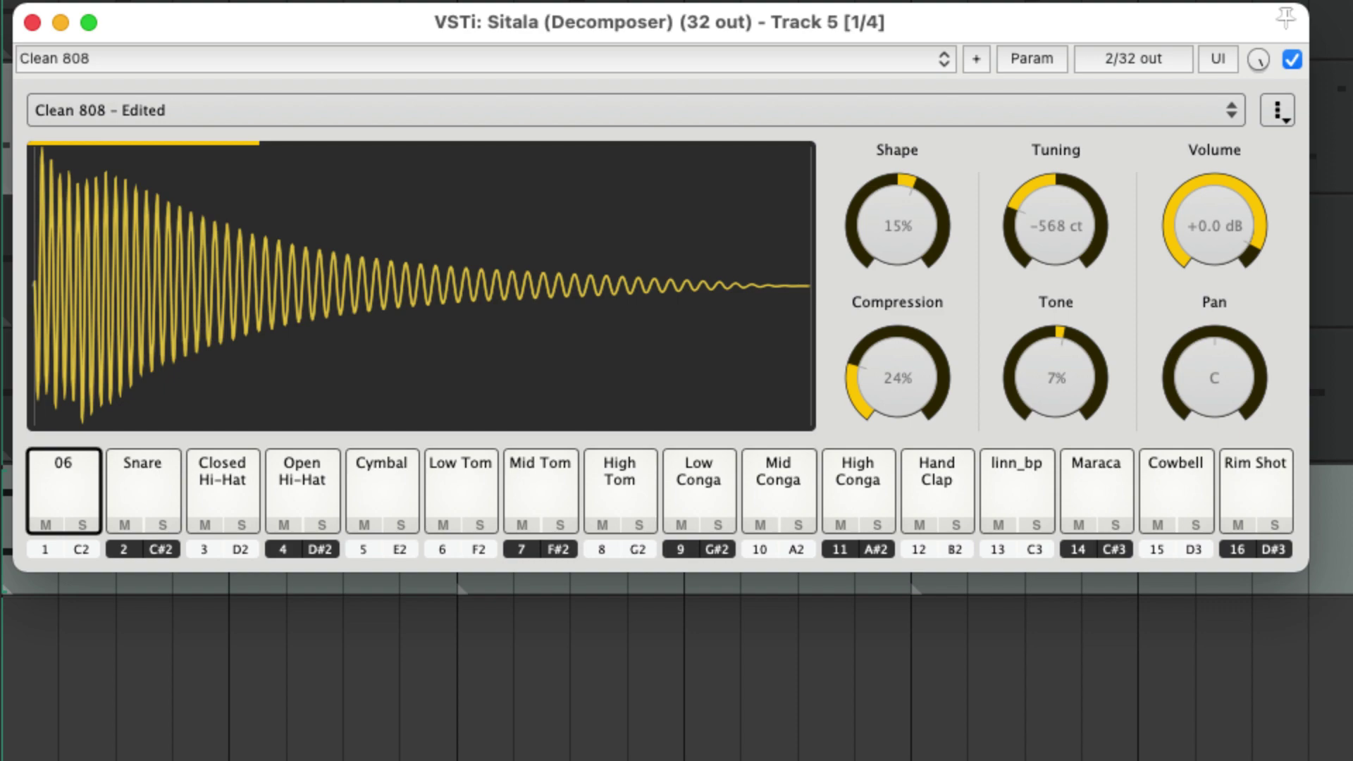
Select the High Tom pad in track 5's Sitala and audition the start of track 5's part several times.
left_click(620, 483)
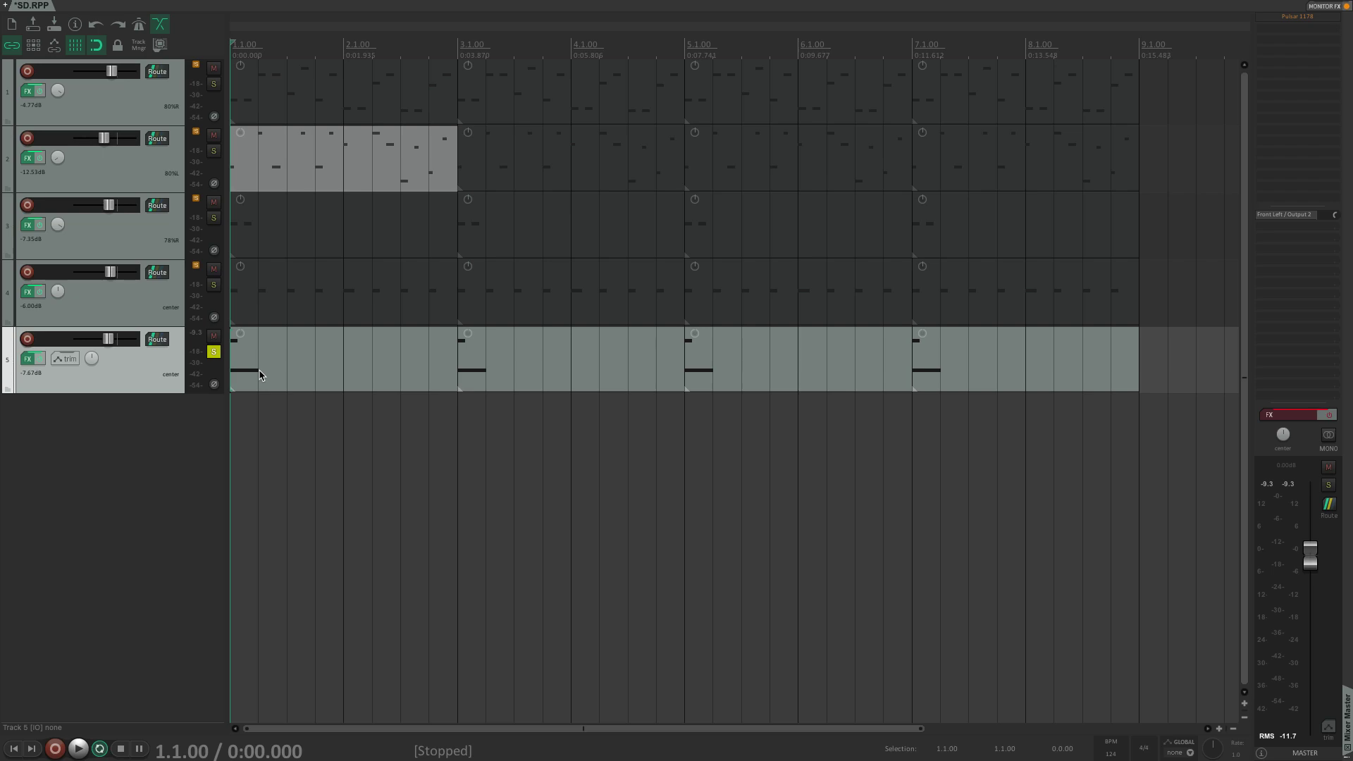
key("space")
key("space")
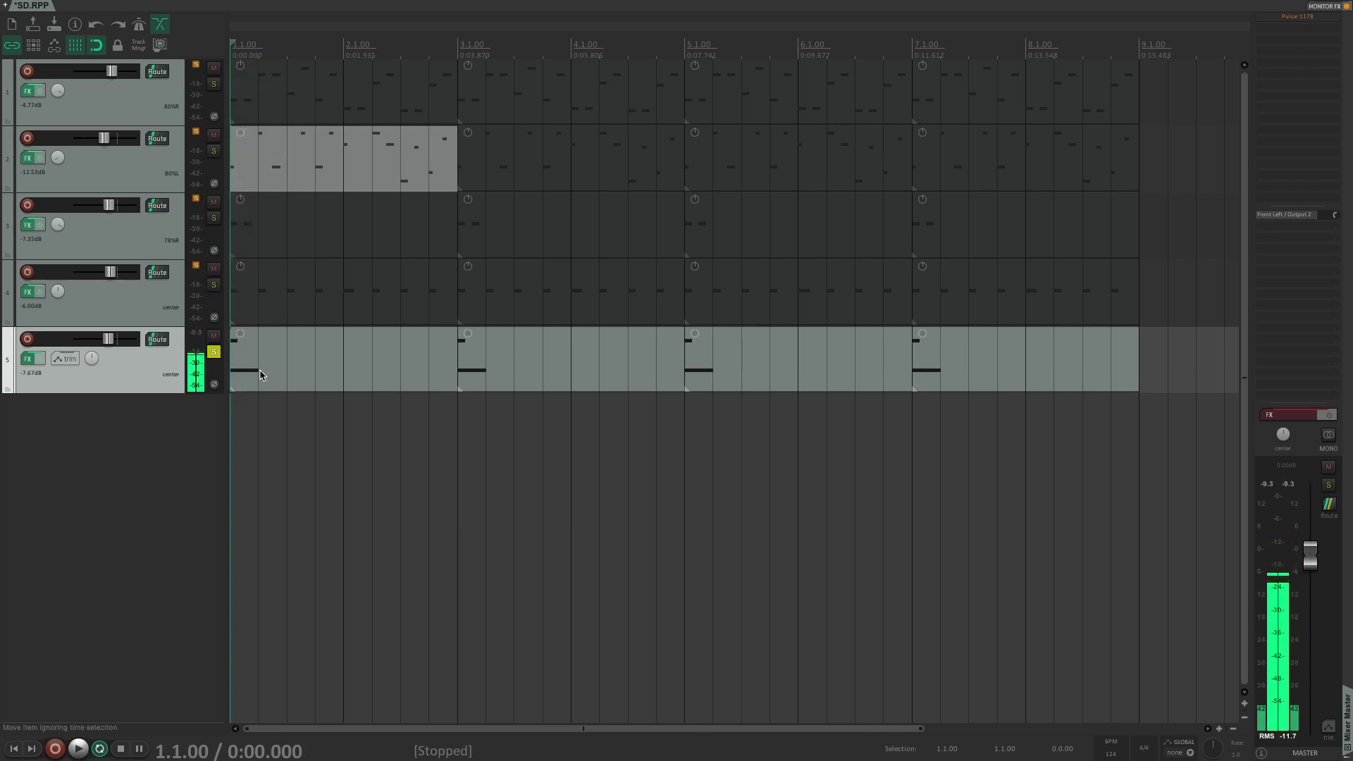
key("space")
key("space")
key("space")
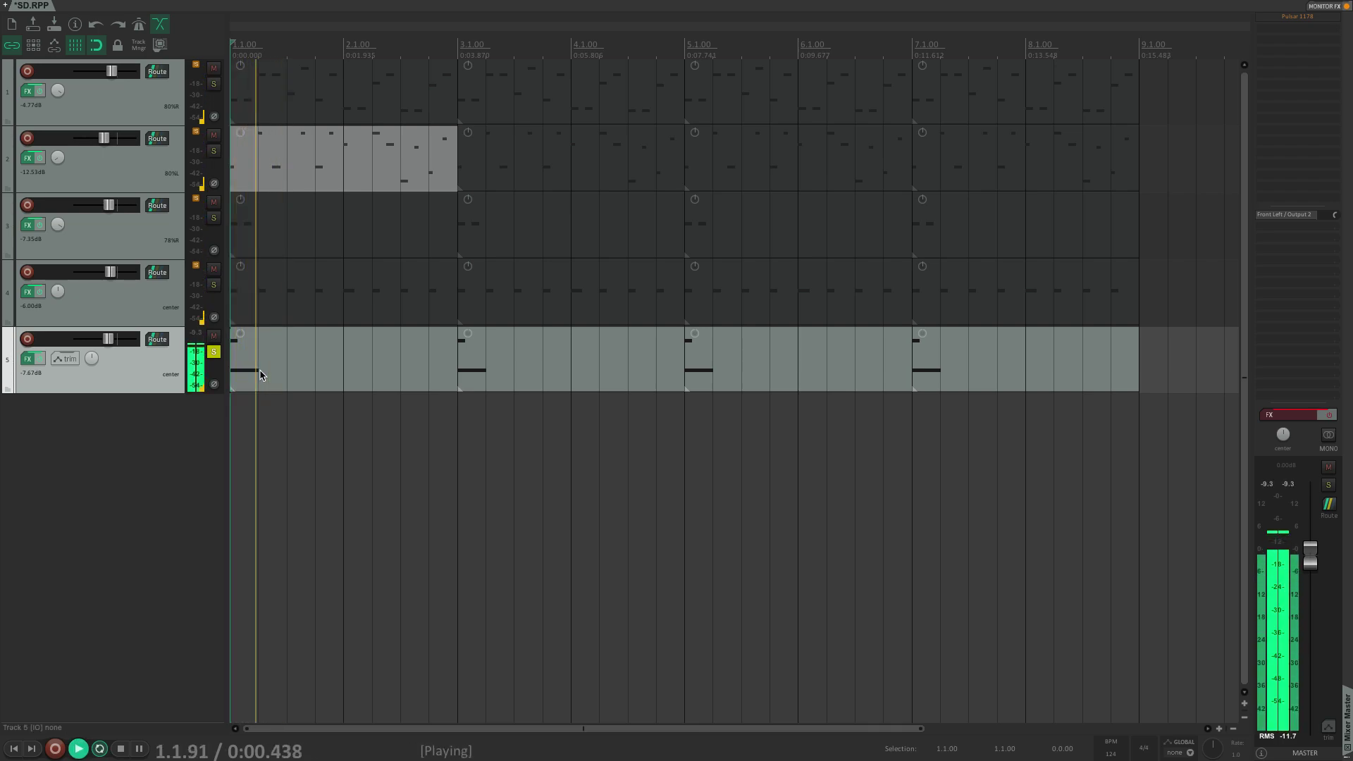
key("space")
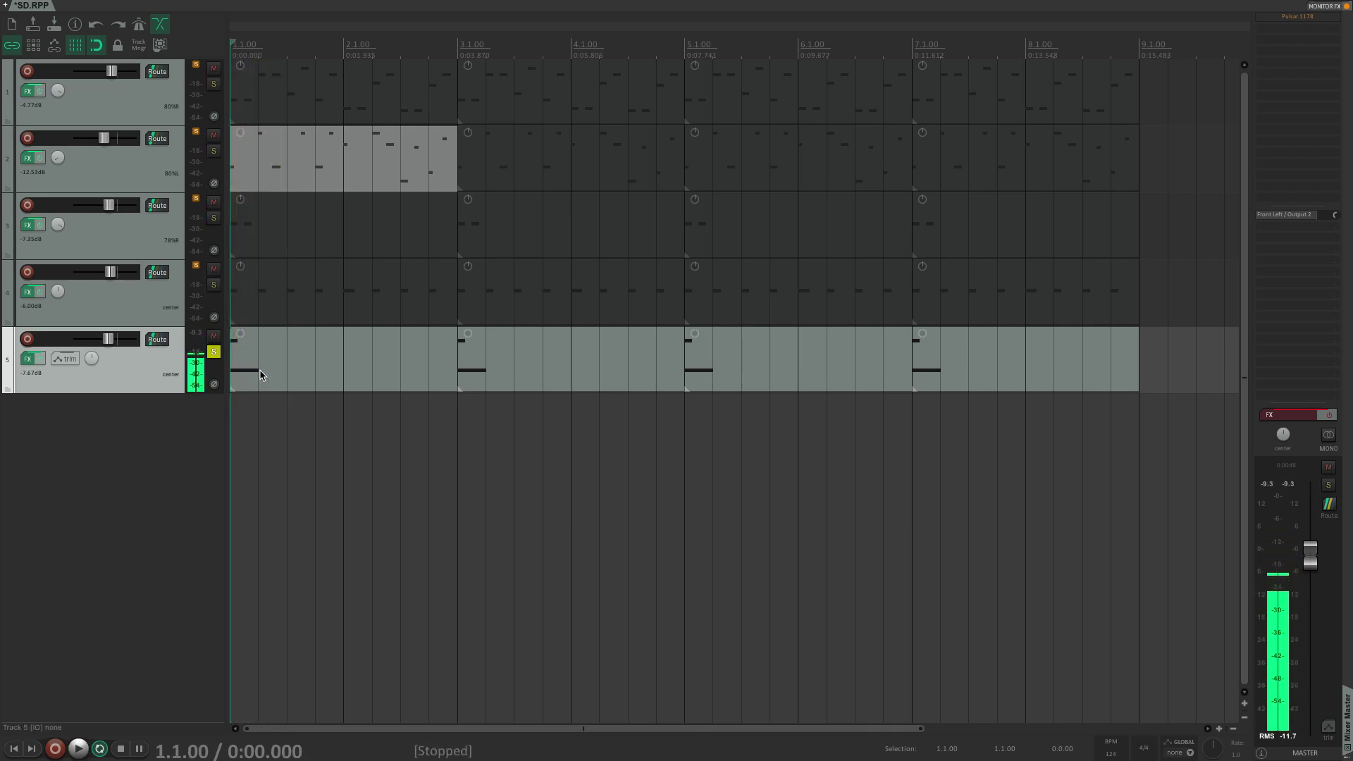
Enable TAL Reverb 4 with the Drums Mid-Range preset on track 5 and audition the reverberated drum hit.
left_click(214, 285)
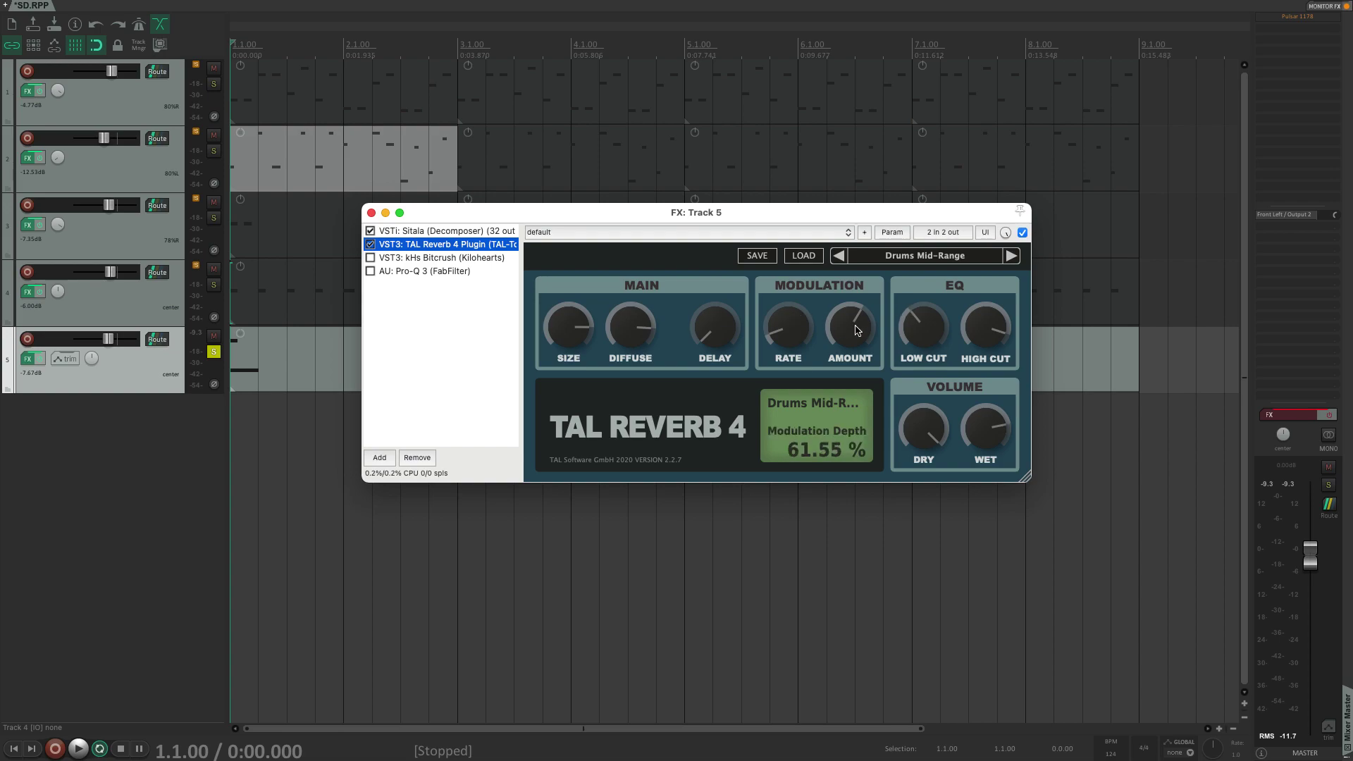
key("space")
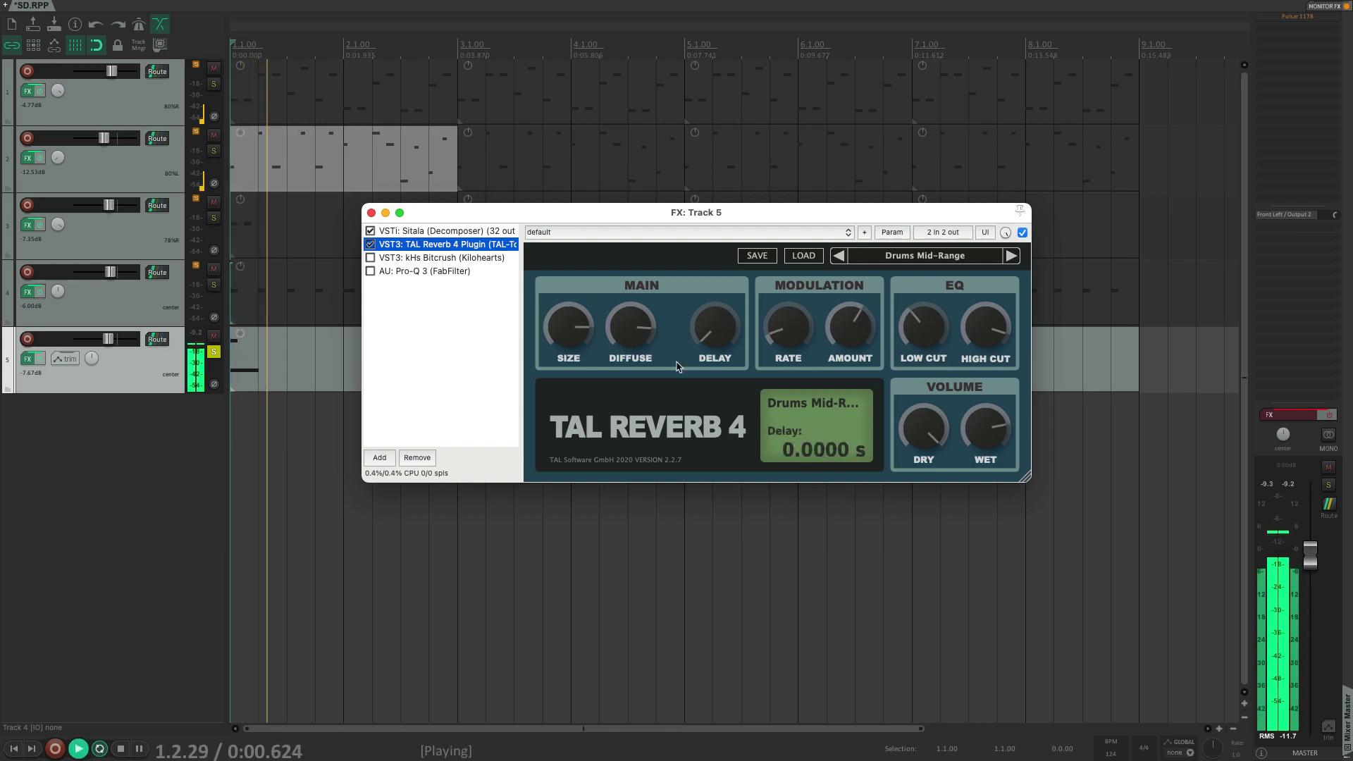
key("space")
key("space")
key("space")
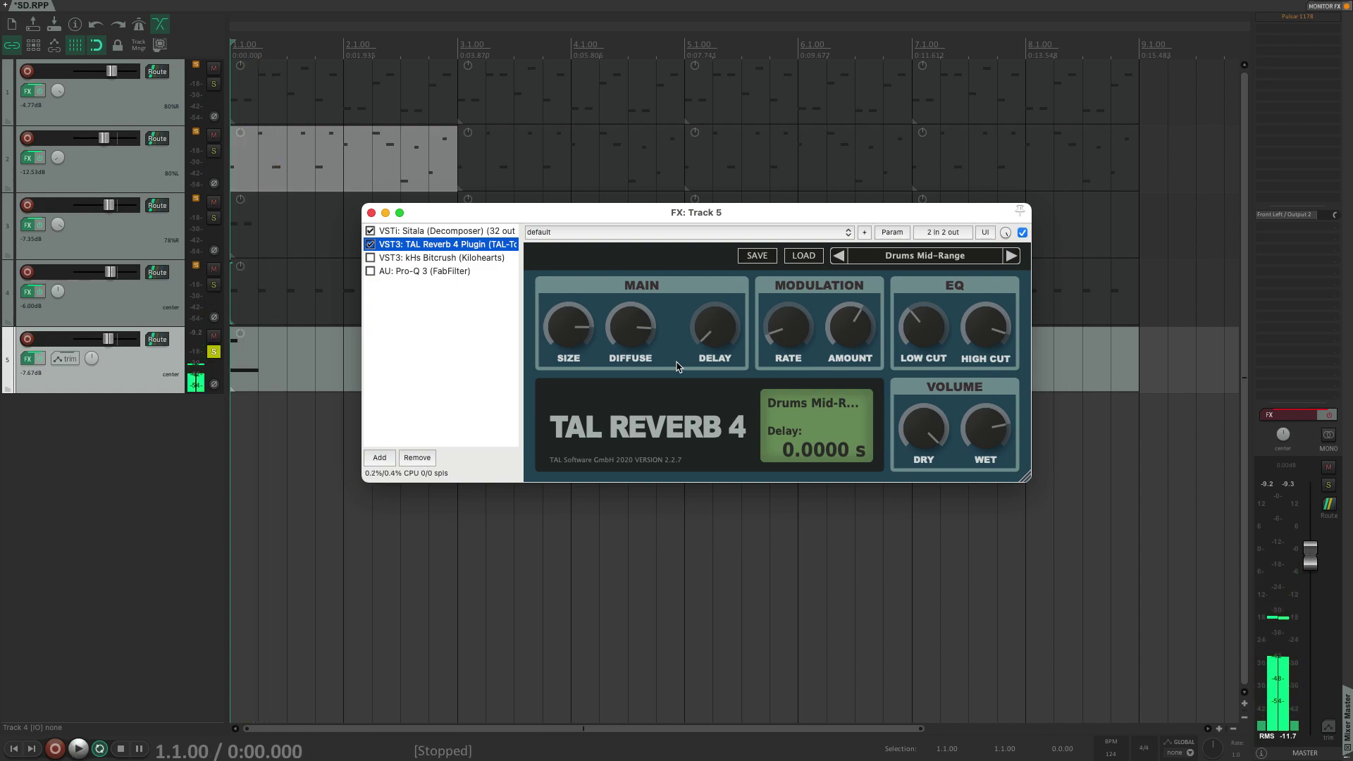
Enable the kHs Bitcrush effect on track 5 and audition the drum hit through it.
key("Down")
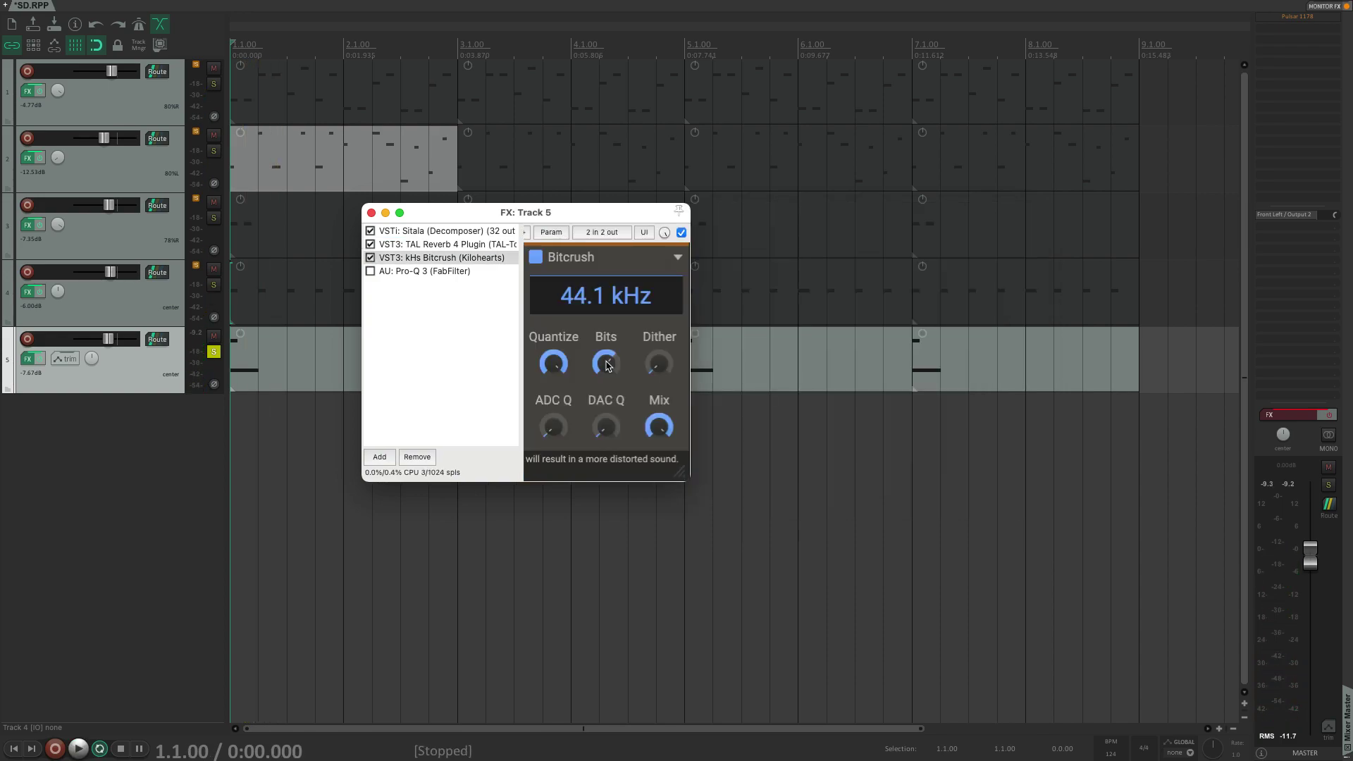
key("space")
key("space")
key("space")
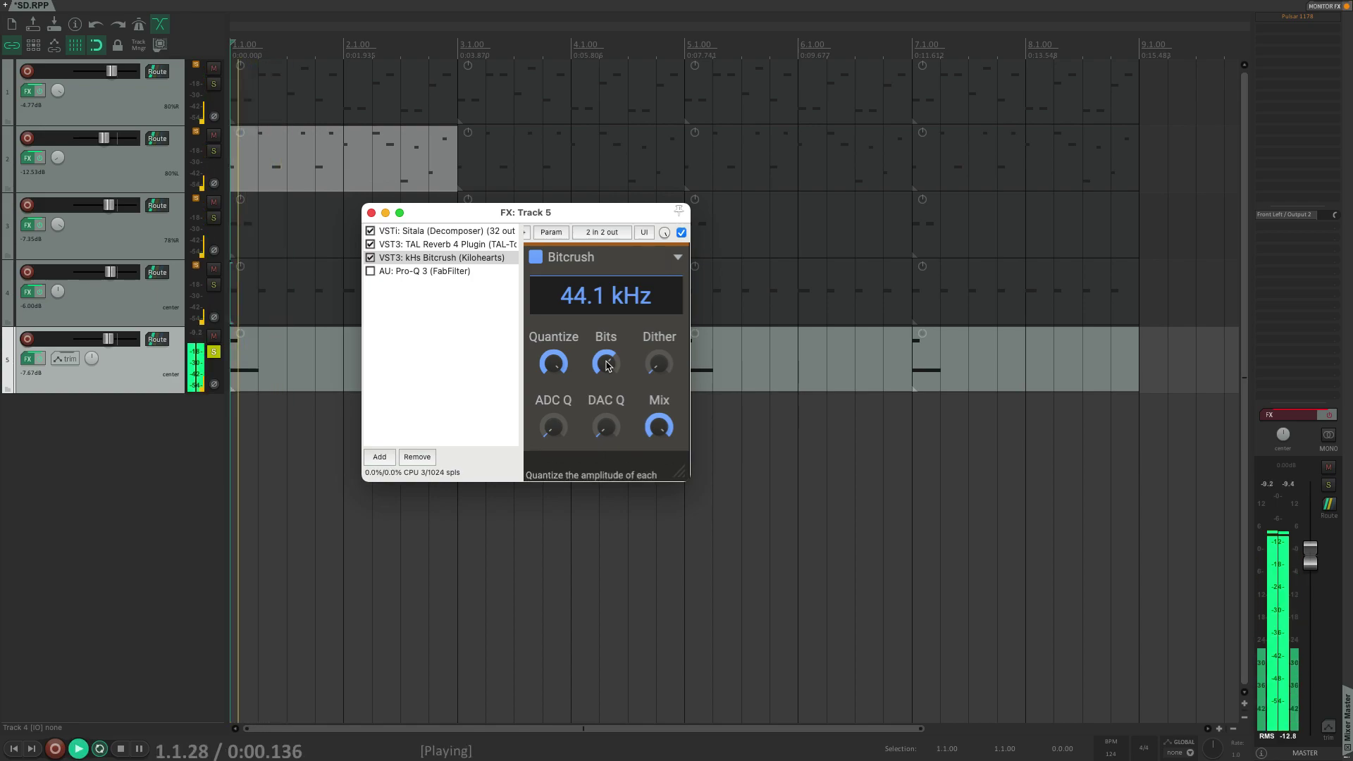
key("space")
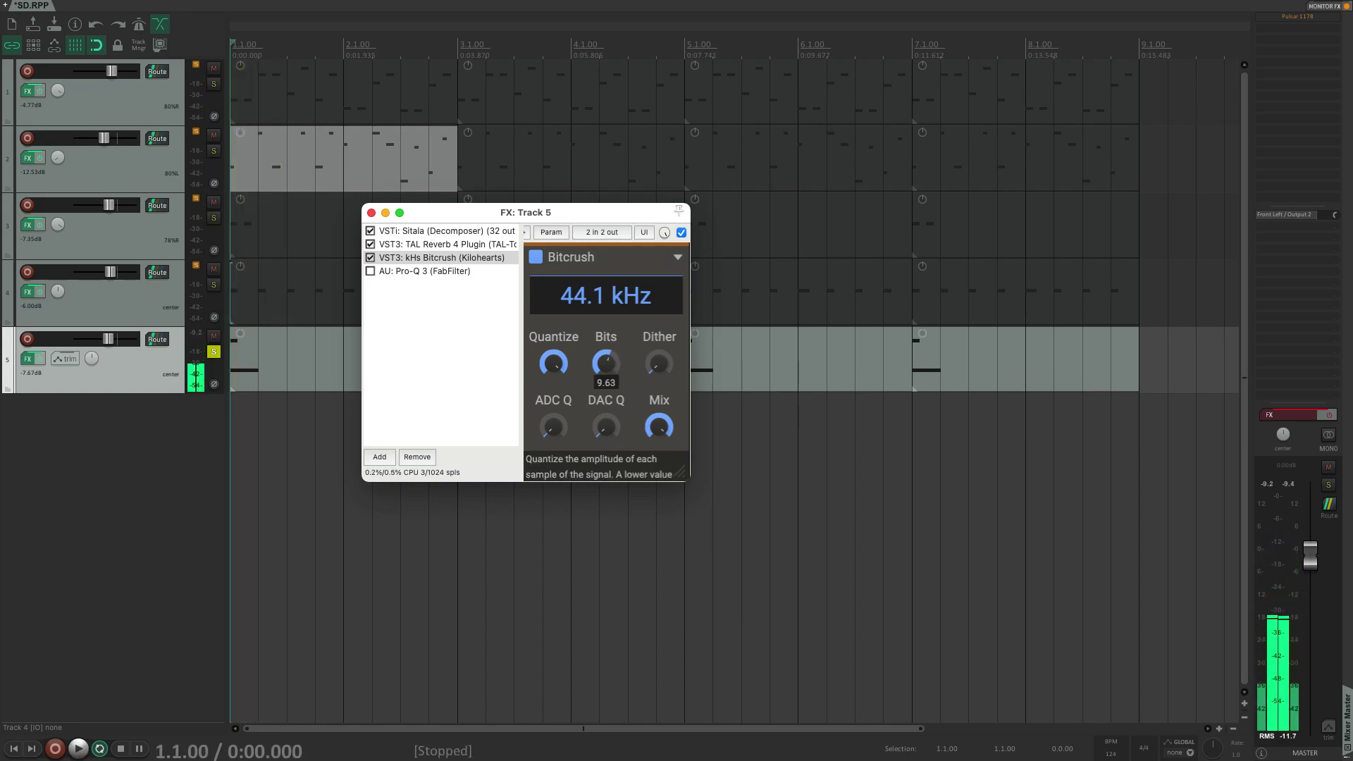
Lower the Bits amount in track 5's kHs Bitcrush, audition the drum hit from the start, and raise Bits back up.
scroll(605, 363, "down", 3)
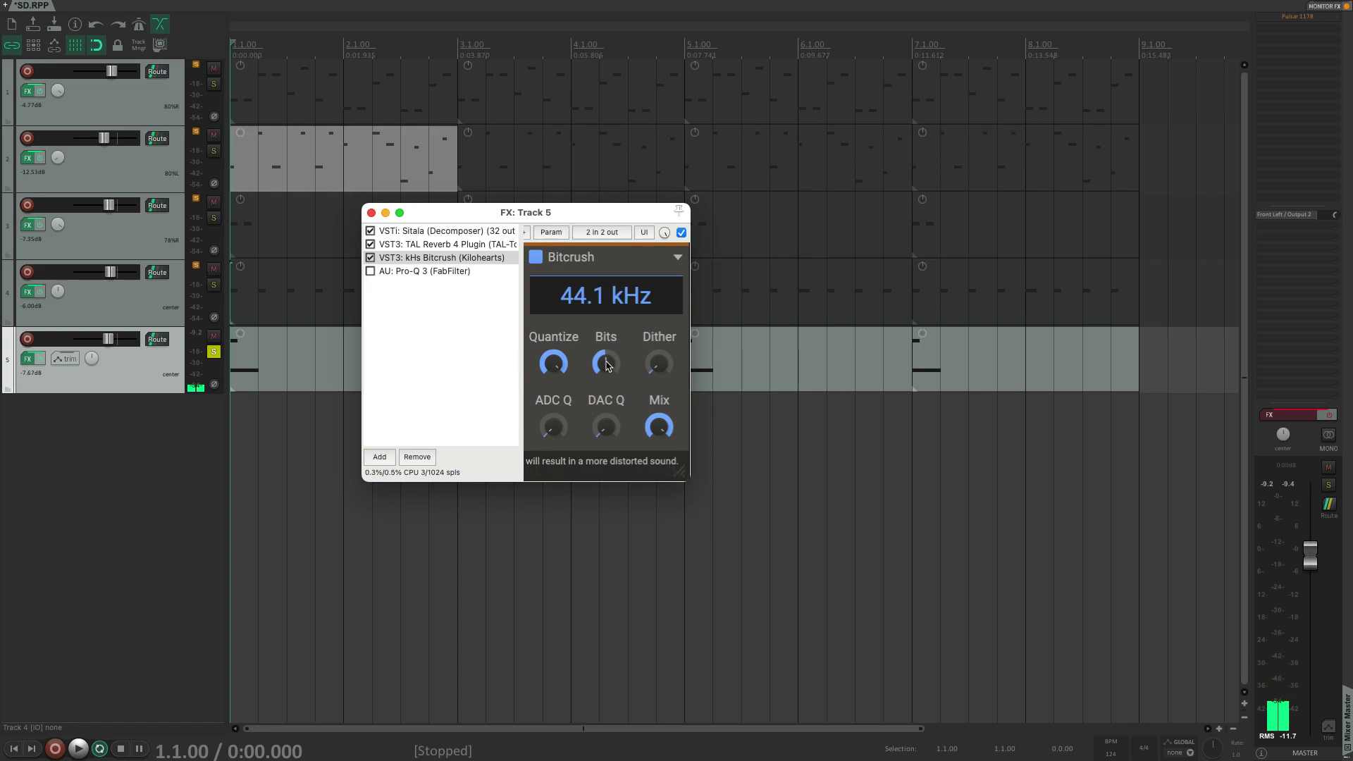
key("space")
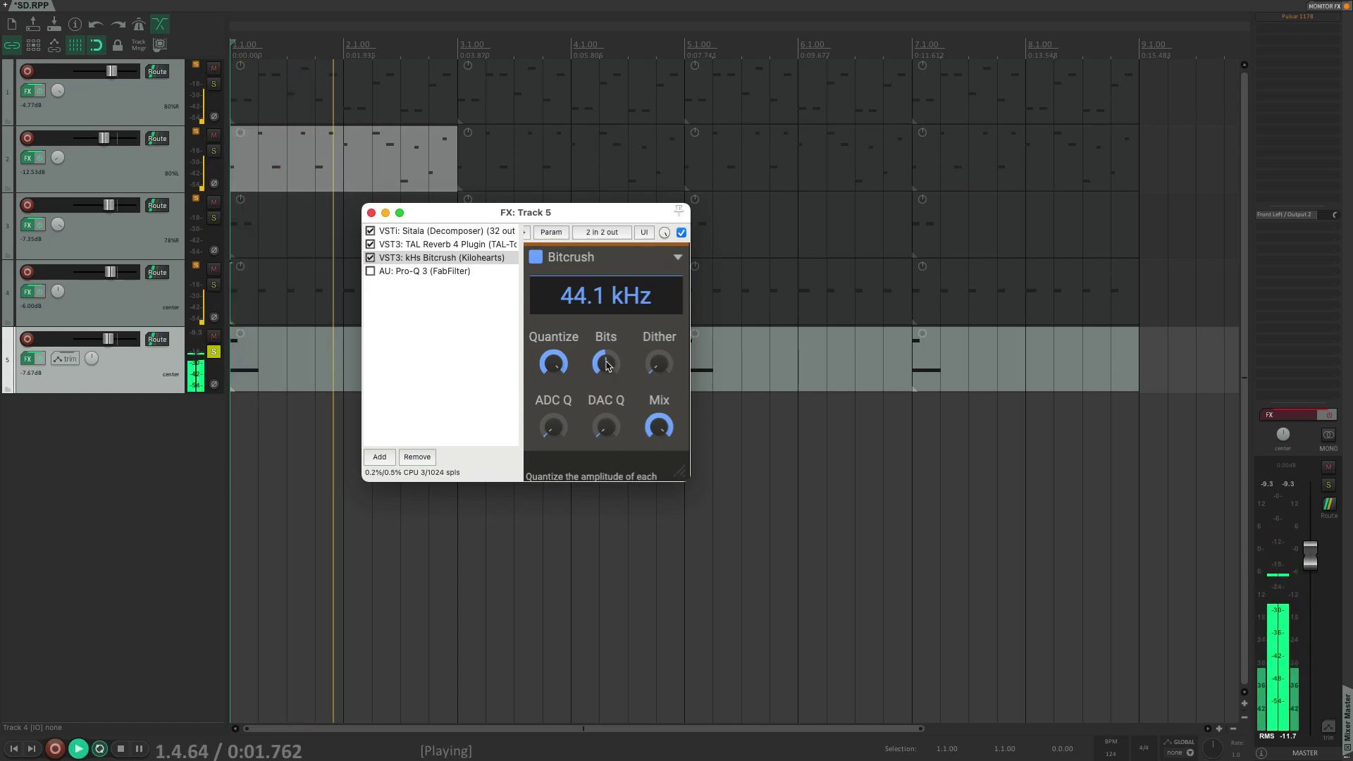
key("space")
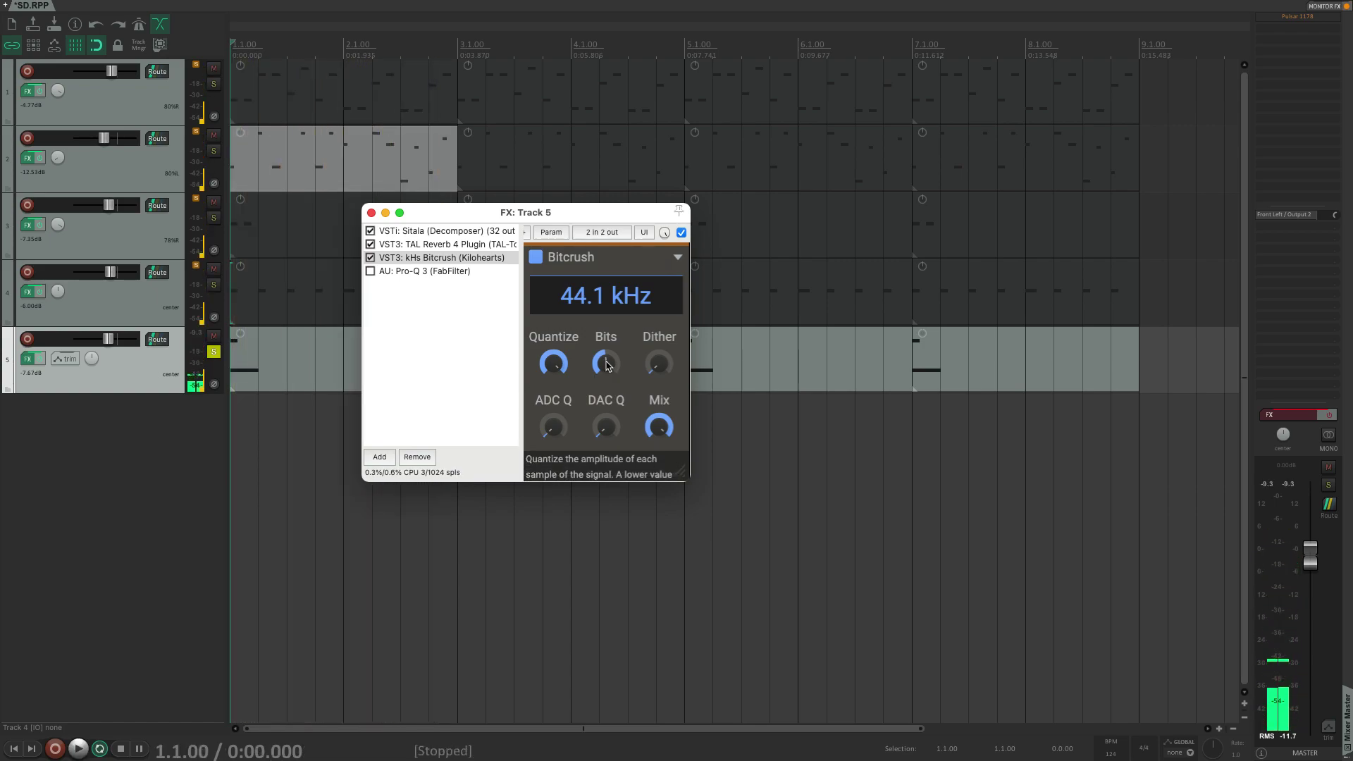
scroll(606, 363, "up", 3)
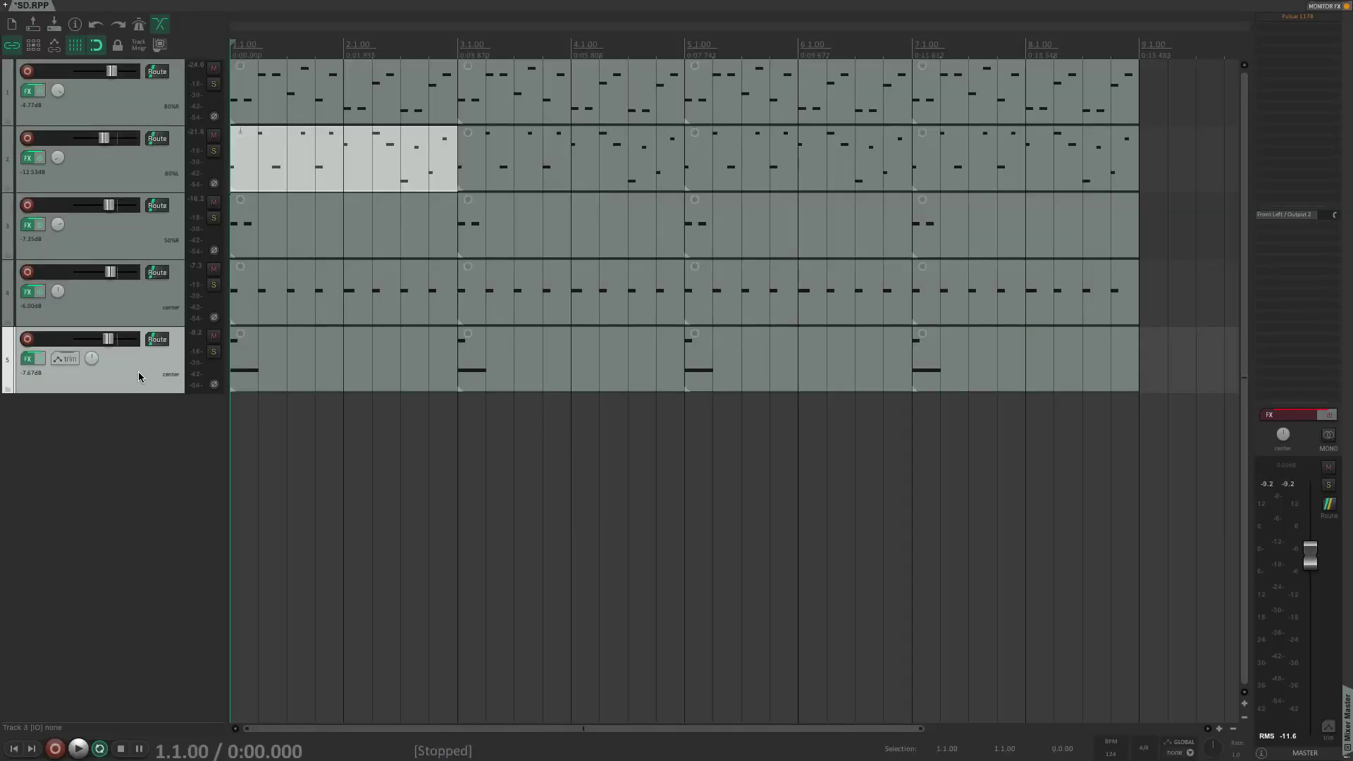
Play the full arrangement of all five tracks together from the start to check the mix, and stop playback.
key("space")
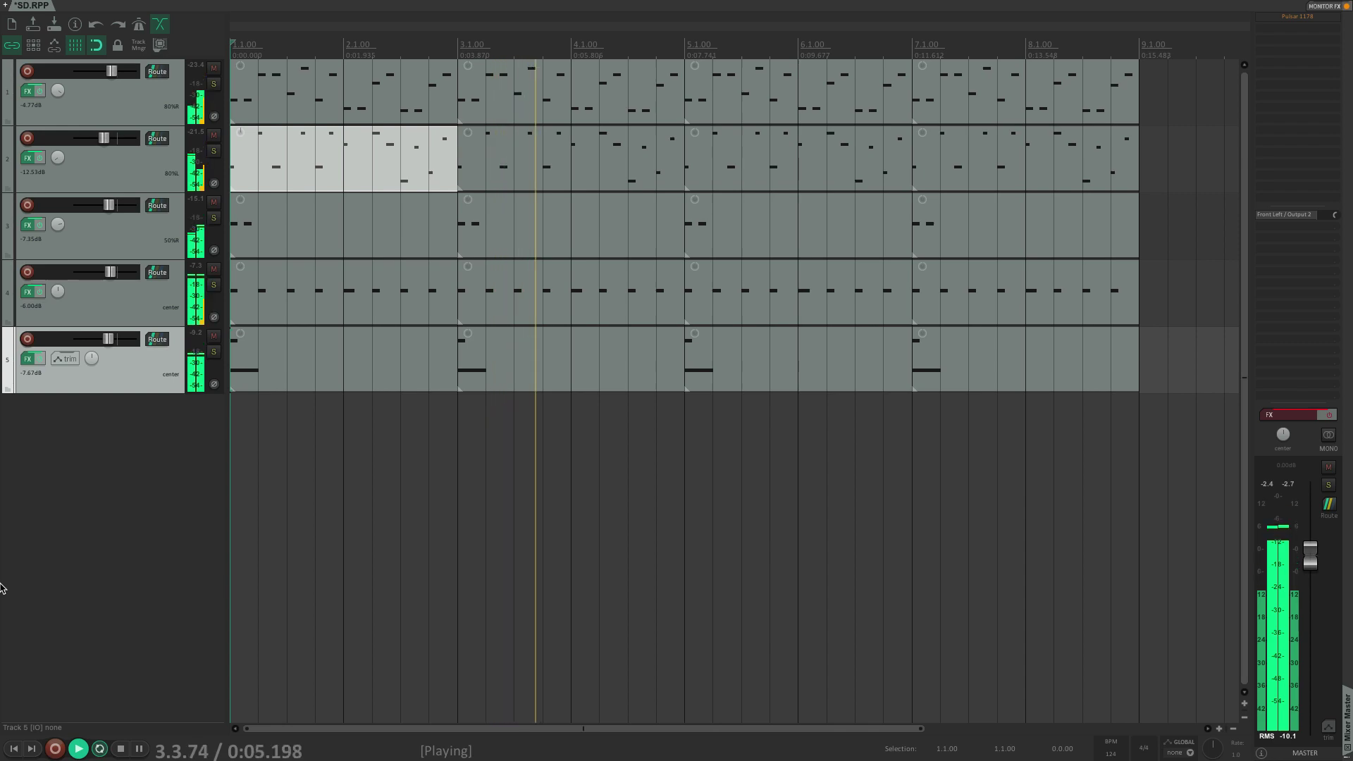
key("space")
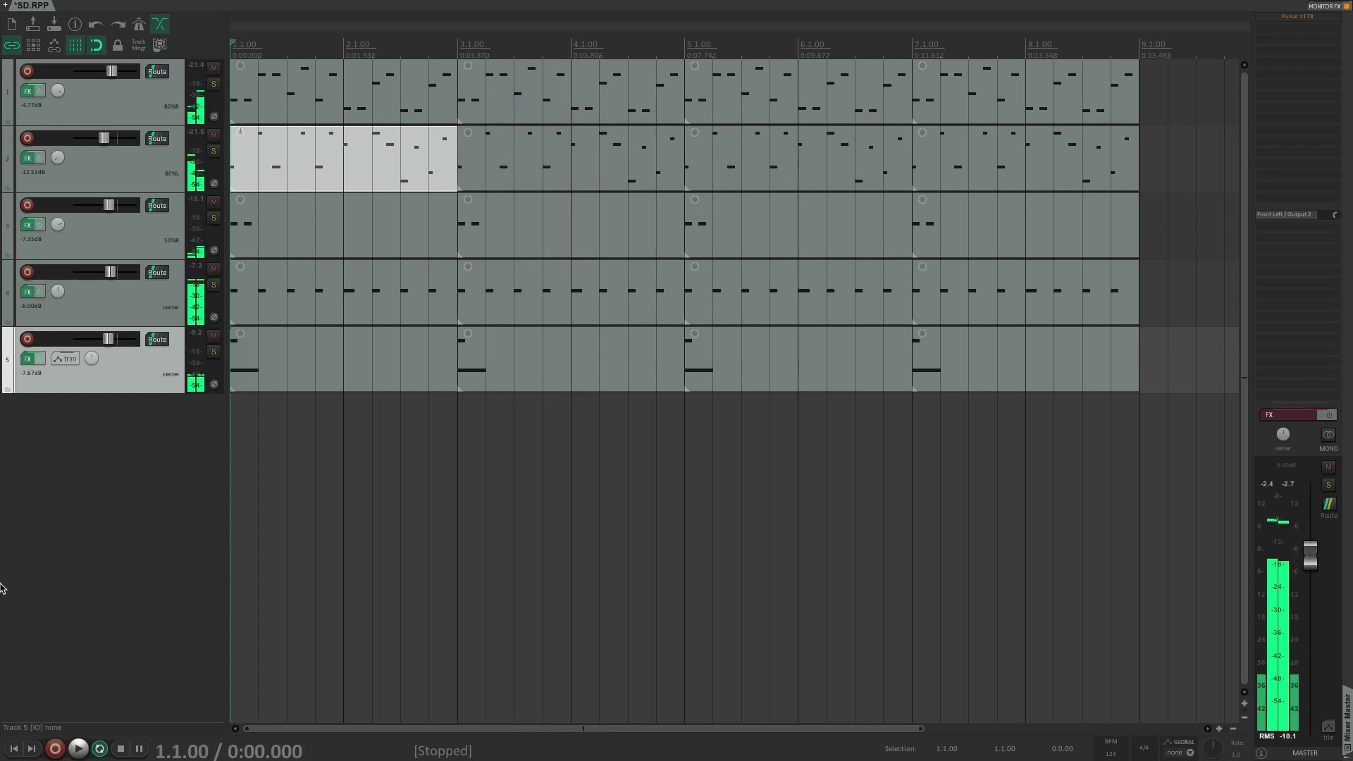